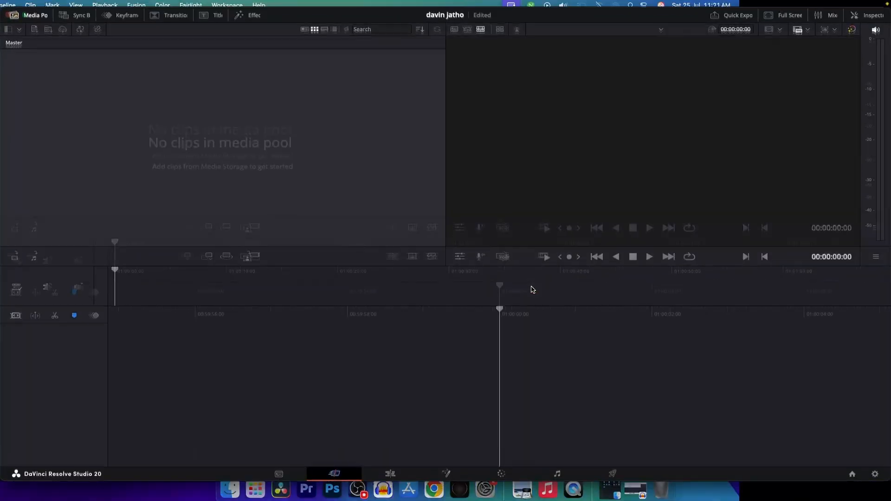
Add a Fusion Composition effect from the favourites to the first video track of the timeline.
{"action": "left_click", "coordinate": [390, 494]}
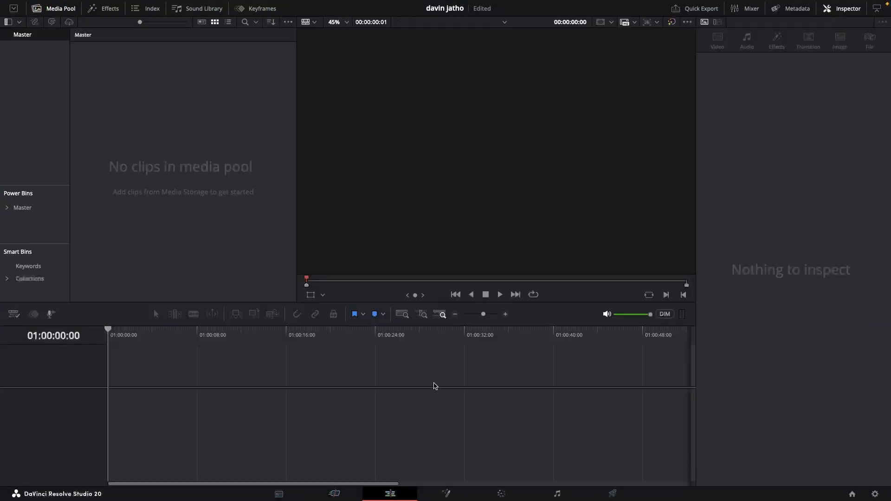
{"action": "left_click", "coordinate": [103, 9]}
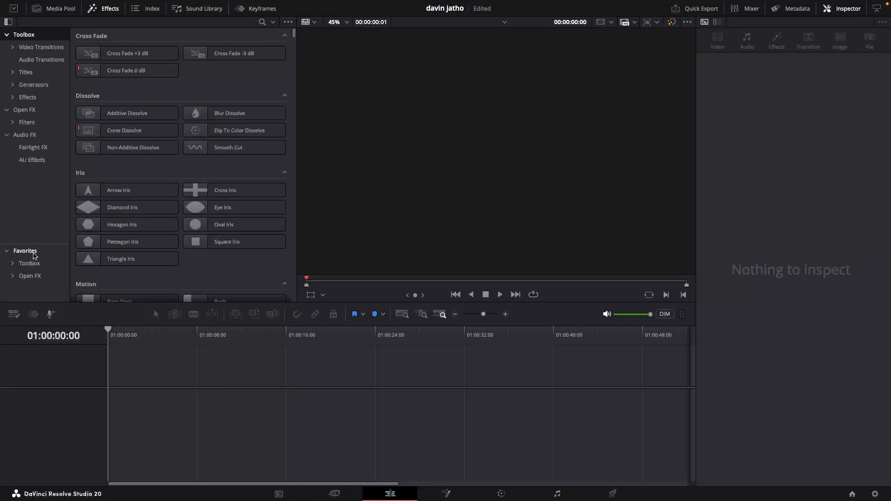
{"action": "left_click", "coordinate": [33, 253]}
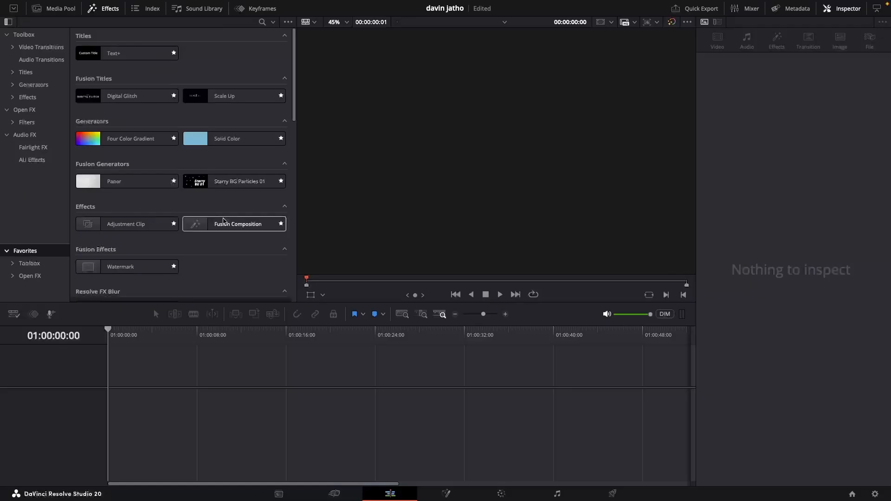
{"action": "left_click_drag", "start_coordinate": [223, 220], "coordinate": [199, 404]}
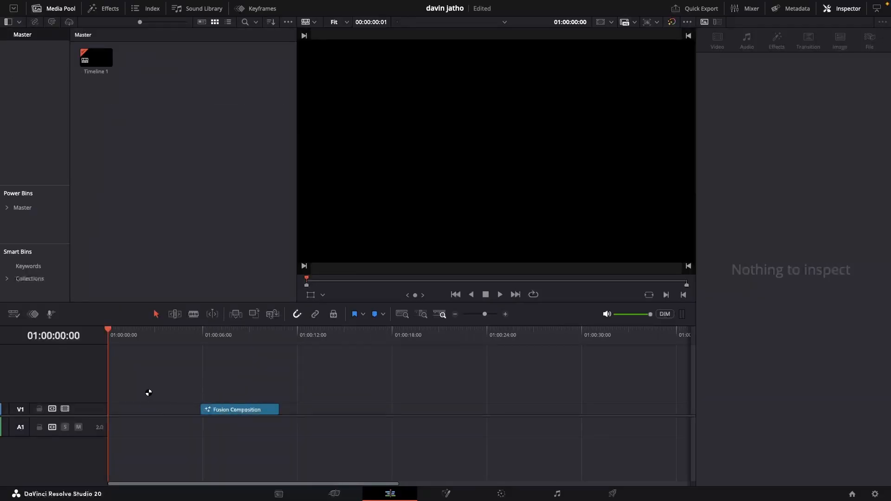
{"action": "left_click", "coordinate": [447, 493]}
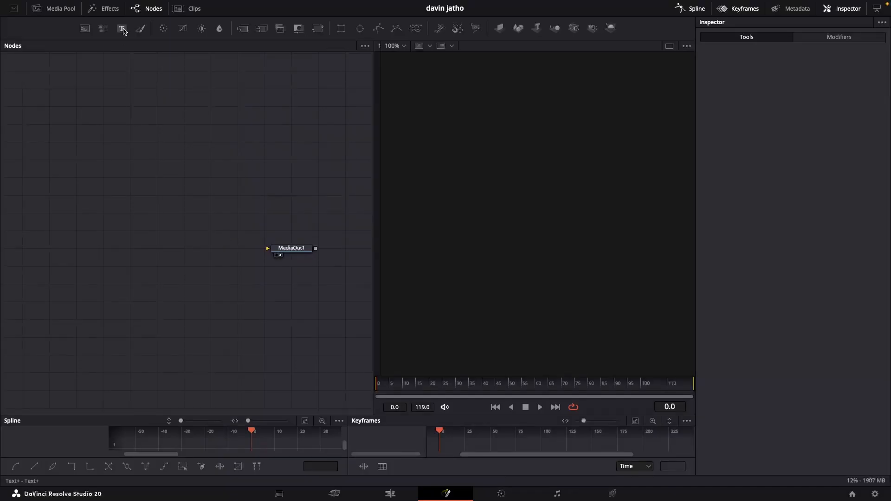
{"action": "left_click_drag", "start_coordinate": [121, 28], "coordinate": [277, 249]}
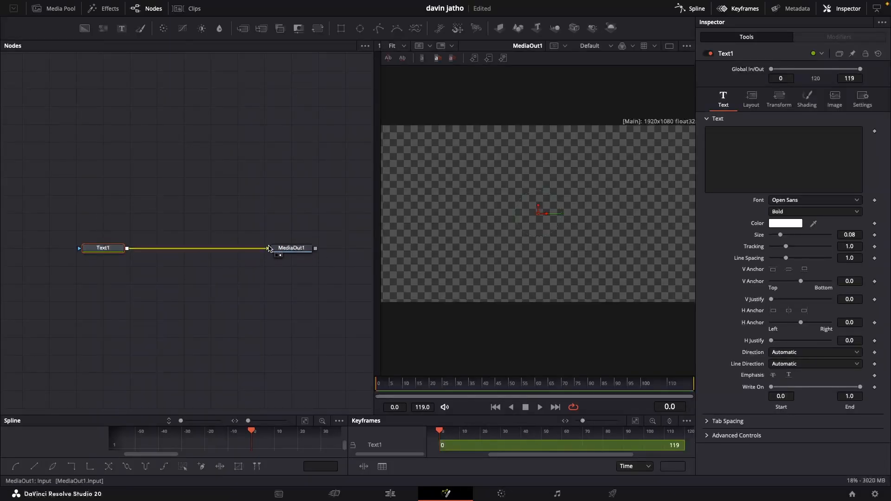
{"action": "left_click", "coordinate": [742, 140]}
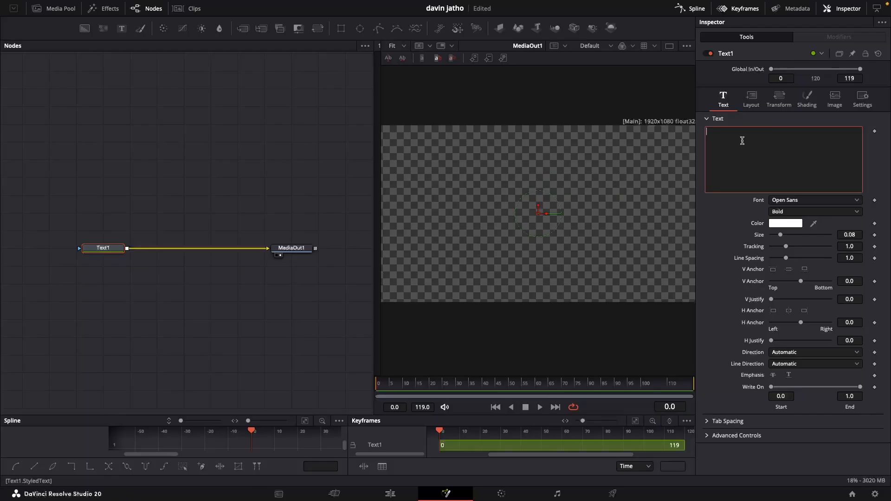
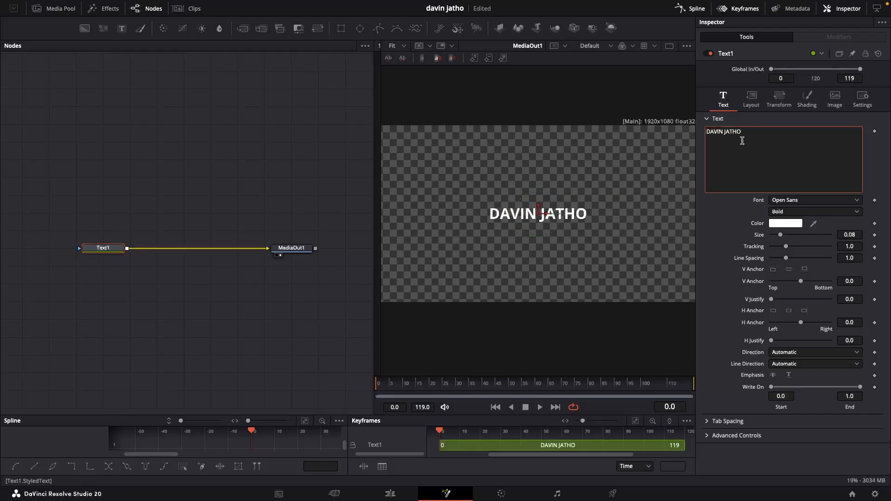
Change the text's font to TacticSans-Blk.
{"action": "left_click", "coordinate": [819, 201]}
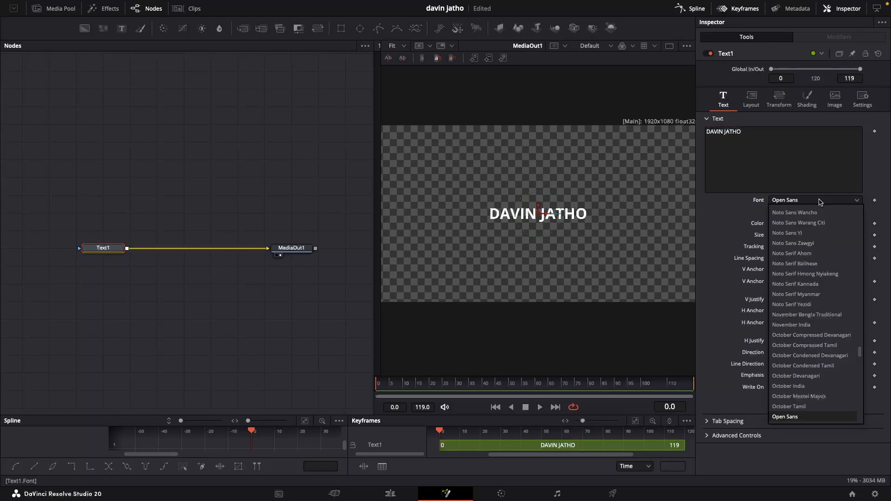
{"action": "scroll", "coordinate": [812, 351], "scroll_direction": "down", "scroll_amount": 15}
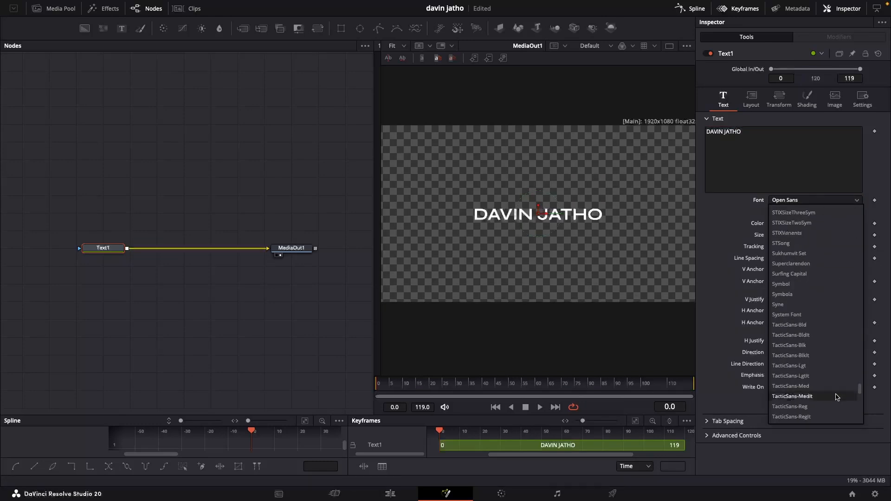
{"action": "left_click", "coordinate": [811, 351]}
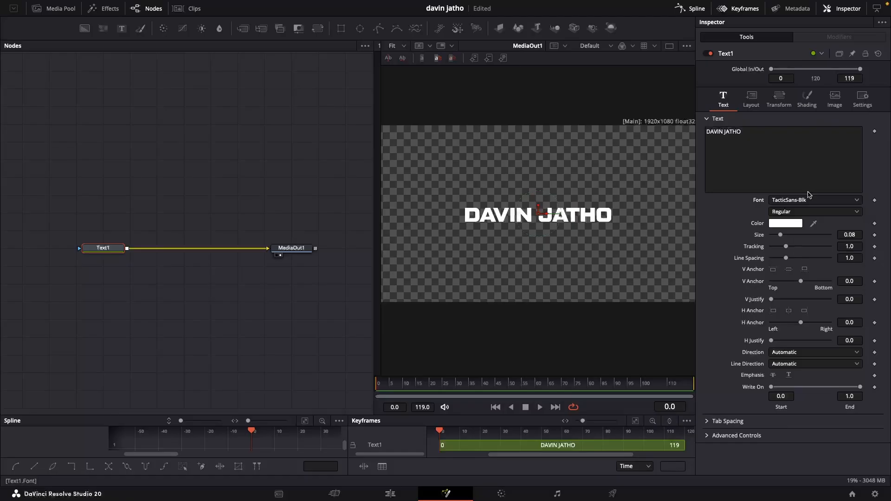
Add a Follower modifier to the text field.
{"action": "right_click", "coordinate": [761, 146]}
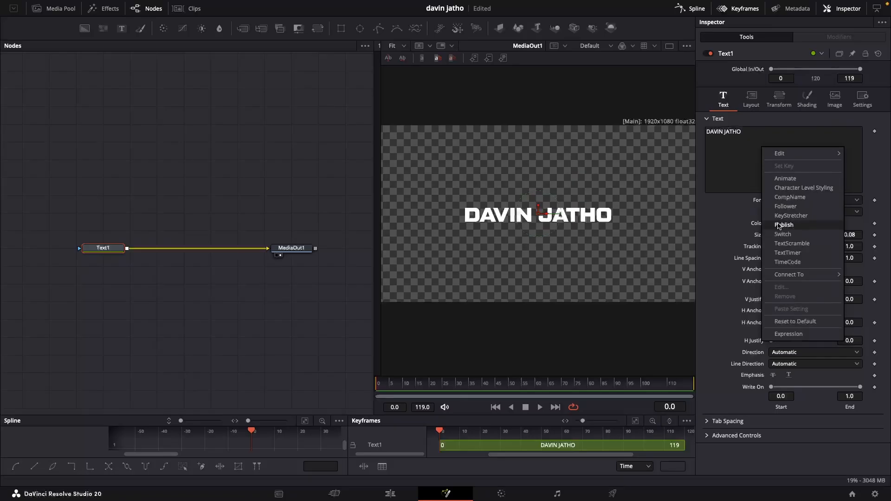
{"action": "left_click", "coordinate": [784, 207]}
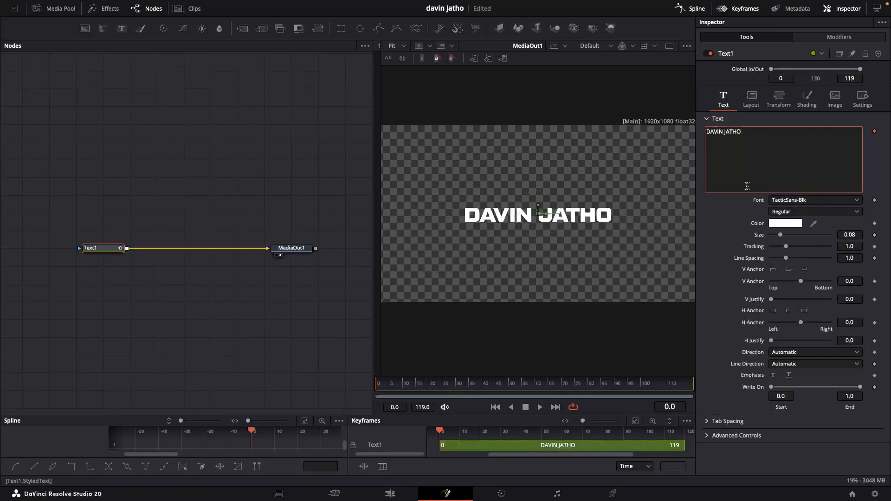
{"action": "right_click", "coordinate": [753, 158]}
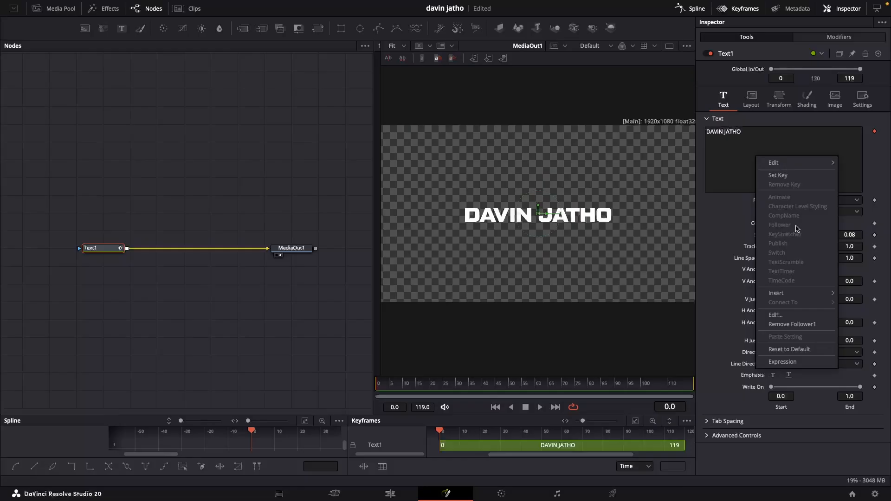
{"action": "left_click", "coordinate": [724, 160]}
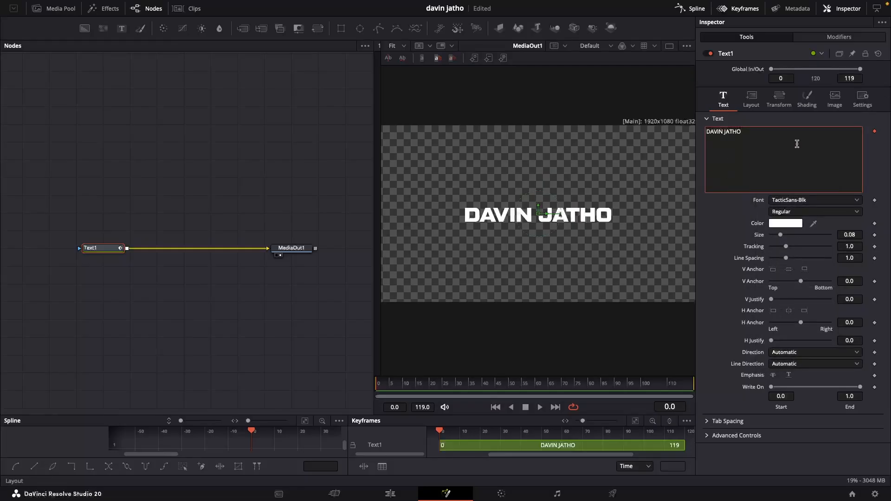
{"action": "left_click", "coordinate": [838, 37]}
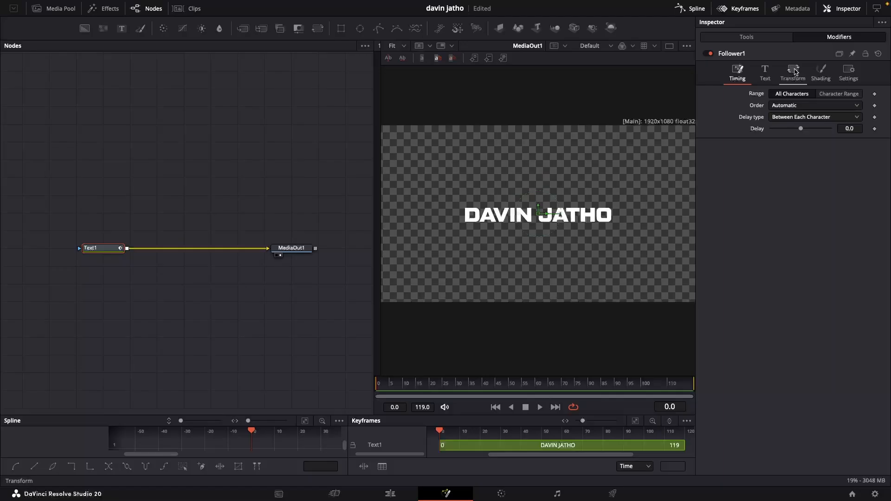
{"action": "left_click", "coordinate": [746, 36]}
{"action": "right_click", "coordinate": [757, 145]}
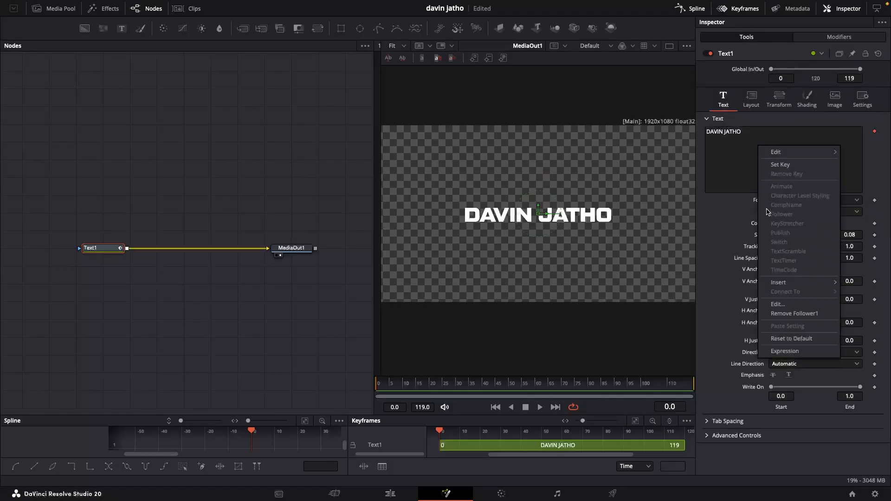
{"action": "left_click", "coordinate": [743, 166]}
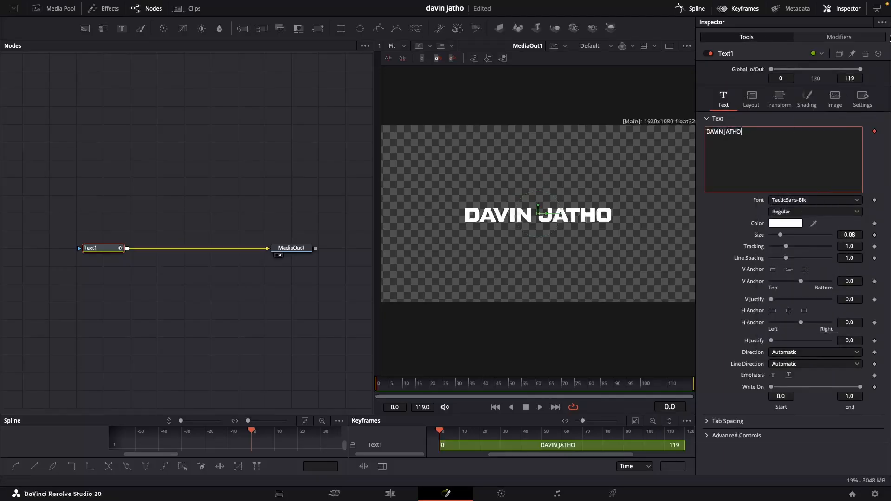
Open the Follower modifier's Transform settings and set Transform to Words.
{"action": "left_click", "coordinate": [848, 38]}
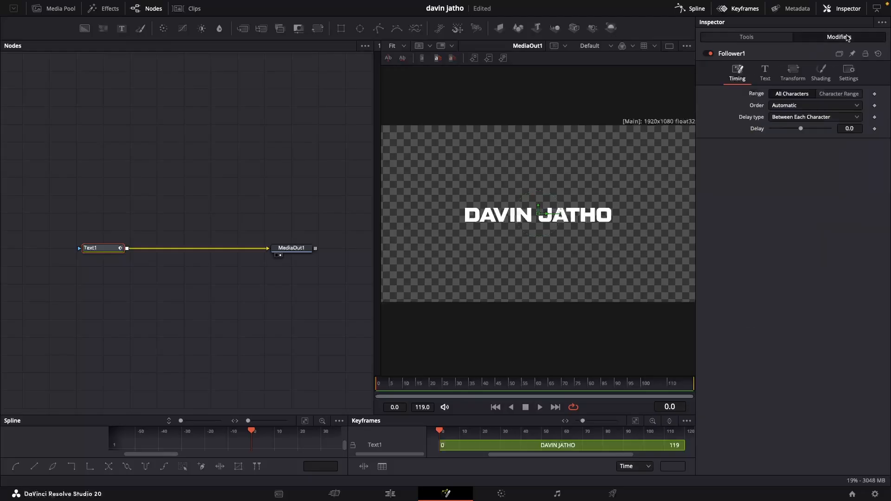
{"action": "left_click", "coordinate": [795, 72]}
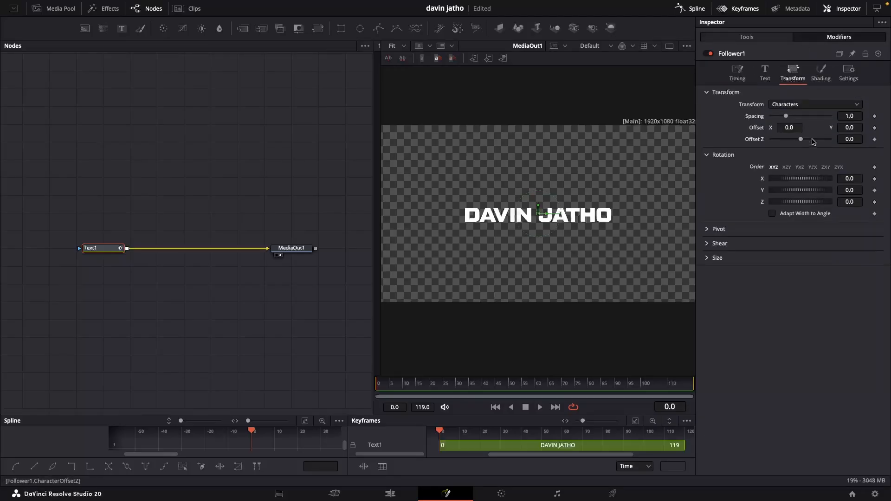
{"action": "left_click", "coordinate": [806, 106]}
{"action": "left_click", "coordinate": [782, 127]}
Keyframe the Follower's Offset at frame 0 and again at frame 4.
{"action": "left_click", "coordinate": [874, 128]}
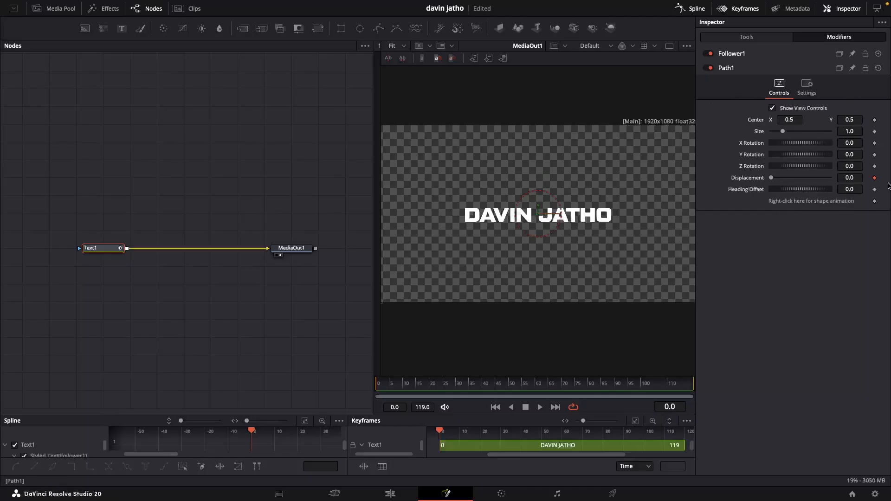
{"action": "left_click", "coordinate": [737, 55]}
{"action": "left_click", "coordinate": [737, 55]}
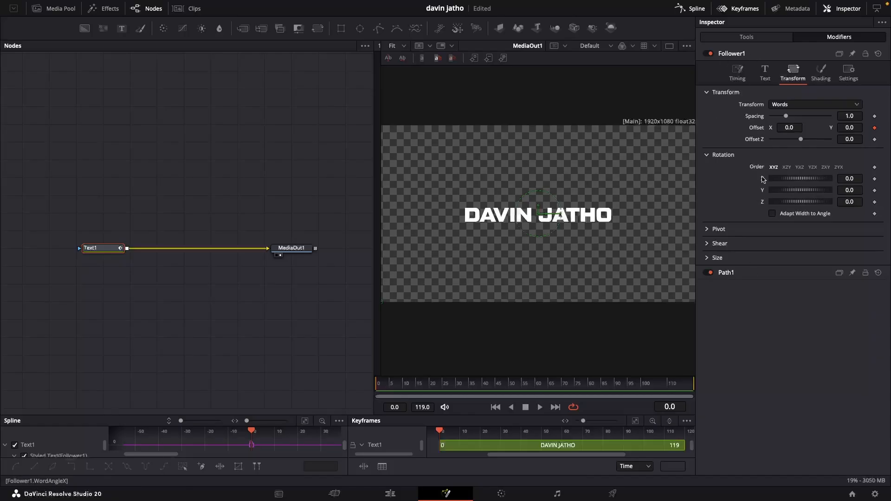
{"action": "left_click", "coordinate": [874, 129]}
{"action": "key", "text": "Right"}
{"action": "key", "text": "Right"}
{"action": "key", "text": "Right"}
{"action": "key", "text": "Right"}
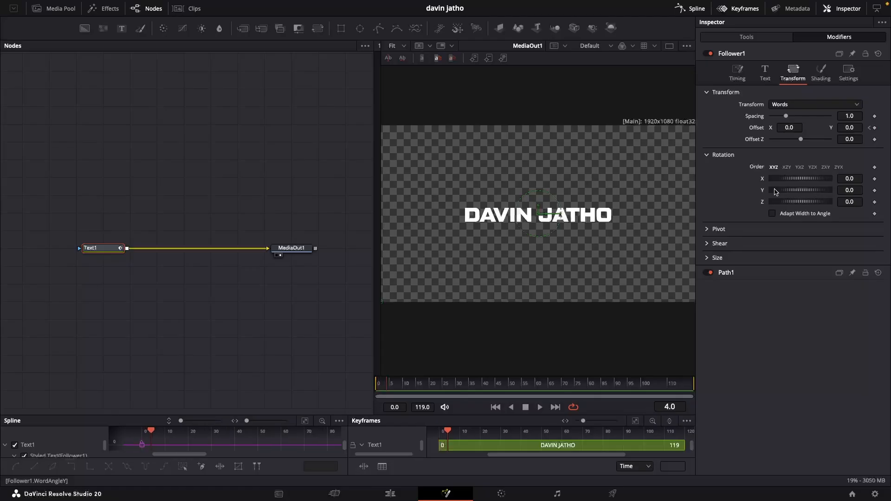
{"action": "left_click", "coordinate": [874, 128]}
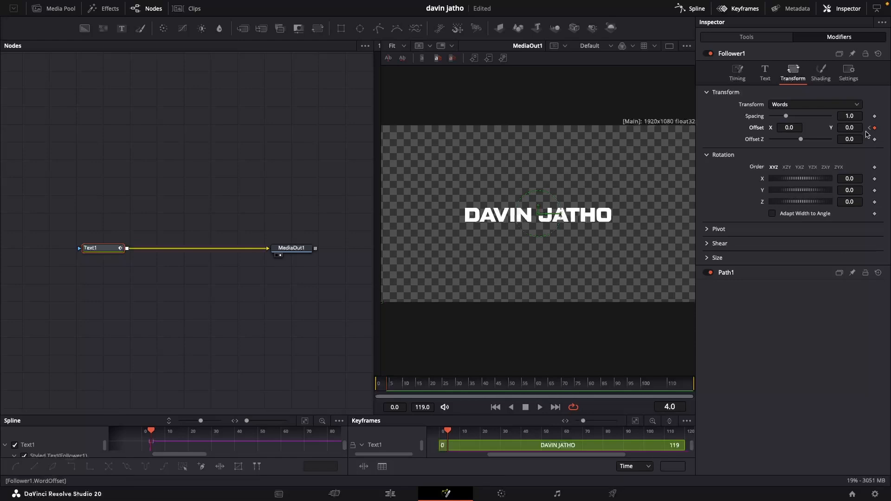
Return to frame 0 and raise the Offset Y to about 0.03.
{"action": "key", "text": "Home"}
{"action": "mouse_move", "coordinate": [848, 126]}
{"action": "left_mouse_down"}
{"action": "mouse_move", "coordinate": [861, 127]}
{"action": "mouse_move", "coordinate": [853, 136]}
{"action": "left_mouse_up"}
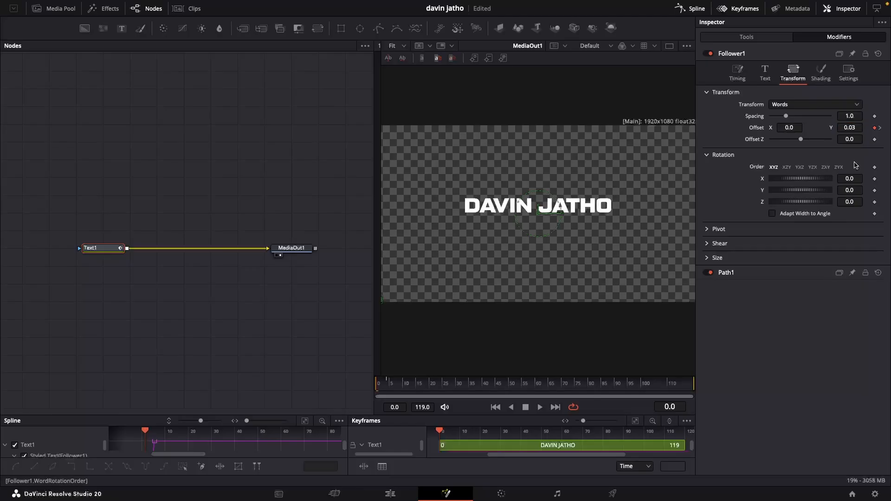
Play and scrub the opening frames to preview the text animation.
{"action": "key", "text": "space"}
{"action": "key", "text": "space"}
{"action": "left_click", "coordinate": [392, 383]}
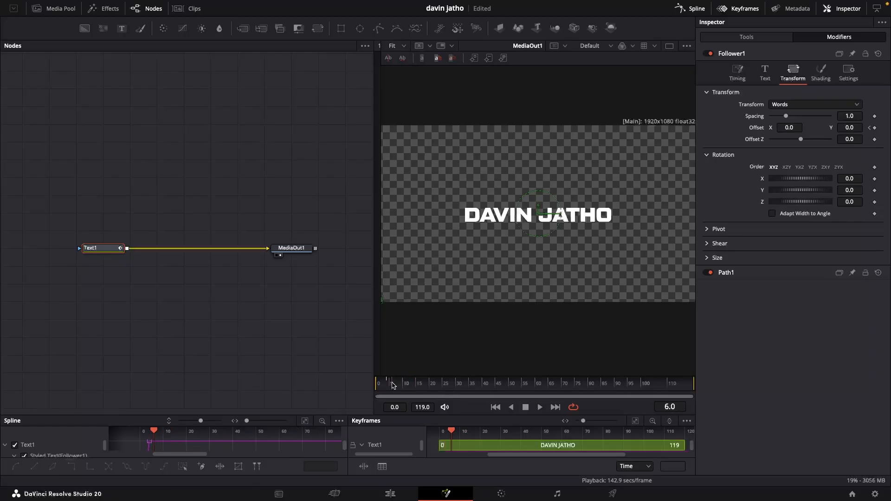
{"action": "left_click", "coordinate": [389, 384]}
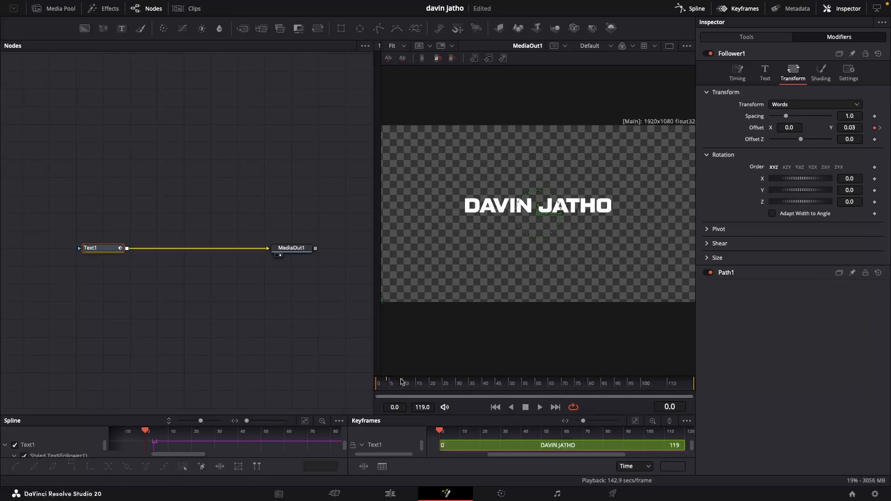
Go back to frame 4 and set the Offset Y to about -0.01.
{"action": "left_click", "coordinate": [385, 383]}
{"action": "left_click", "coordinate": [386, 384]}
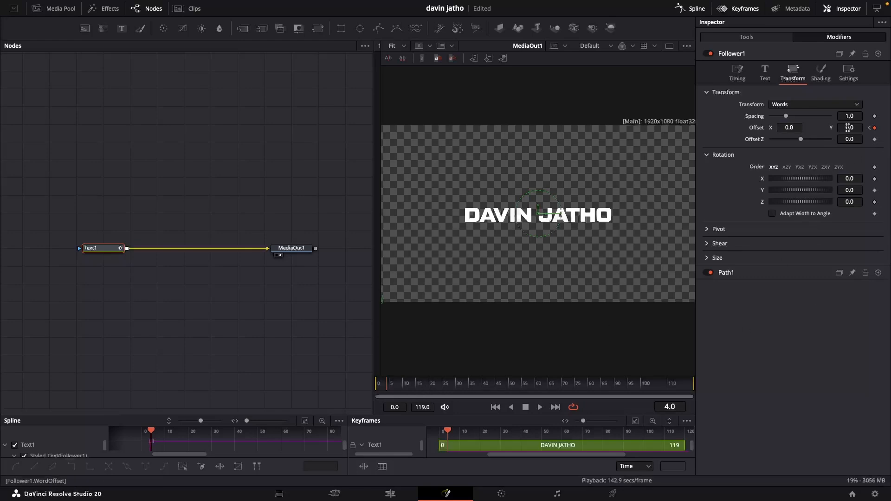
{"action": "left_click_drag", "start_coordinate": [848, 128], "coordinate": [843, 128]}
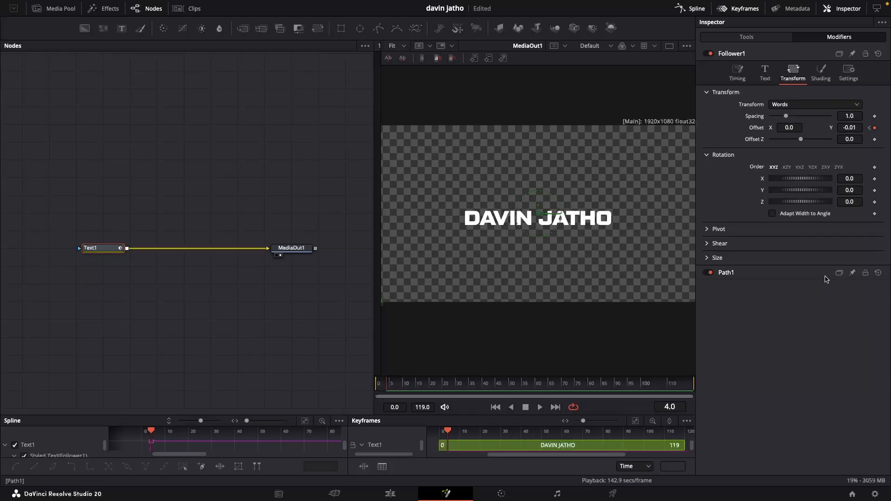
At frame 6, add an Offset keyframe and raise the Offset Y to about 0.028.
{"action": "key", "text": "Right"}
{"action": "key", "text": "Right"}
{"action": "left_click", "coordinate": [874, 128]}
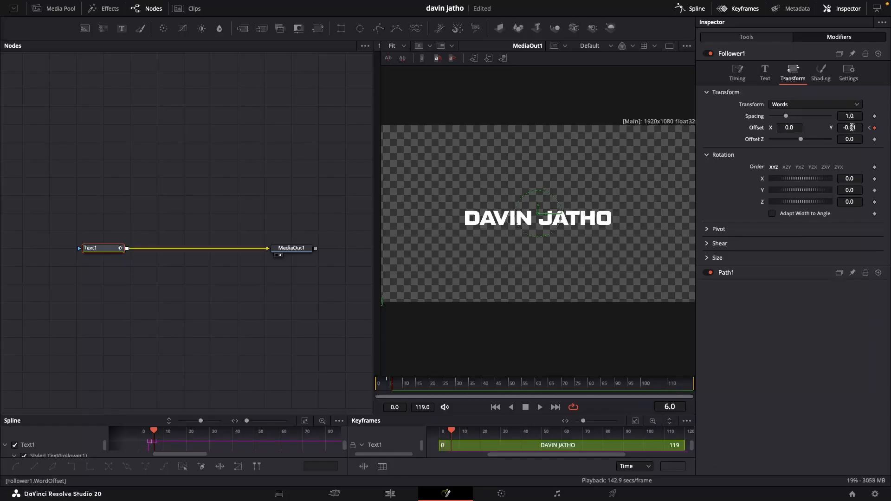
{"action": "left_click_drag", "start_coordinate": [850, 127], "coordinate": [861, 127]}
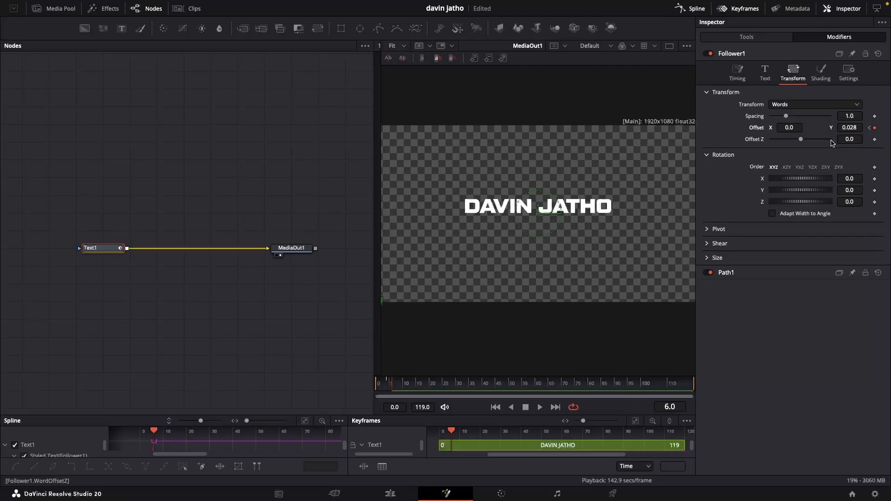
At frame 8, set the Offset Y to 0 and return the playhead to the start.
{"action": "key", "text": "Right"}
{"action": "key", "text": "Right"}
{"action": "left_click", "coordinate": [858, 126]}
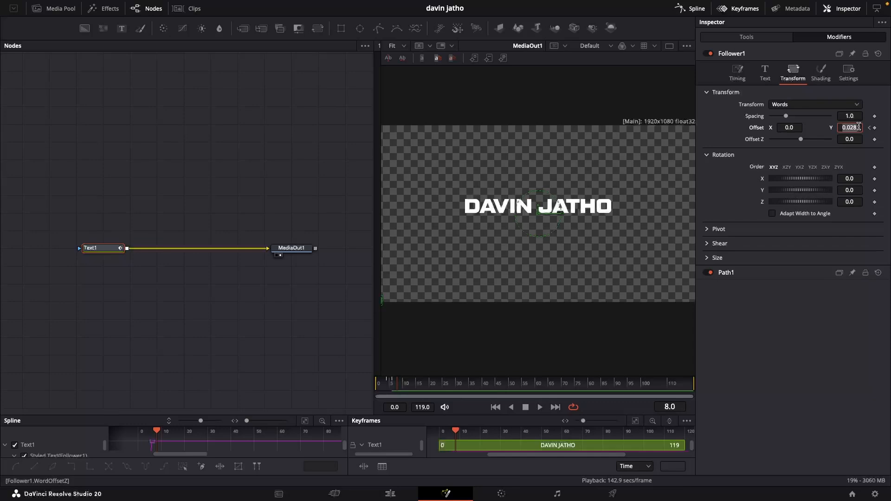
{"action": "type", "text": "0"}
{"action": "key", "text": "Return"}
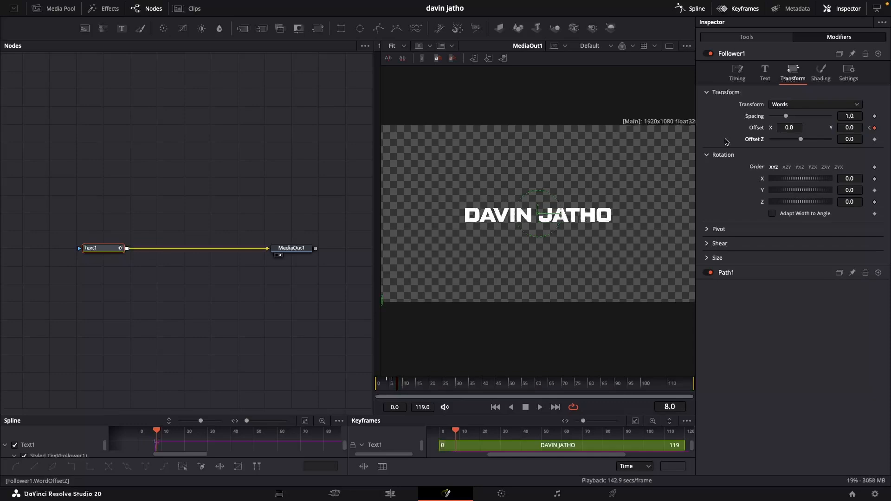
{"action": "left_click_drag", "start_coordinate": [398, 385], "coordinate": [369, 384]}
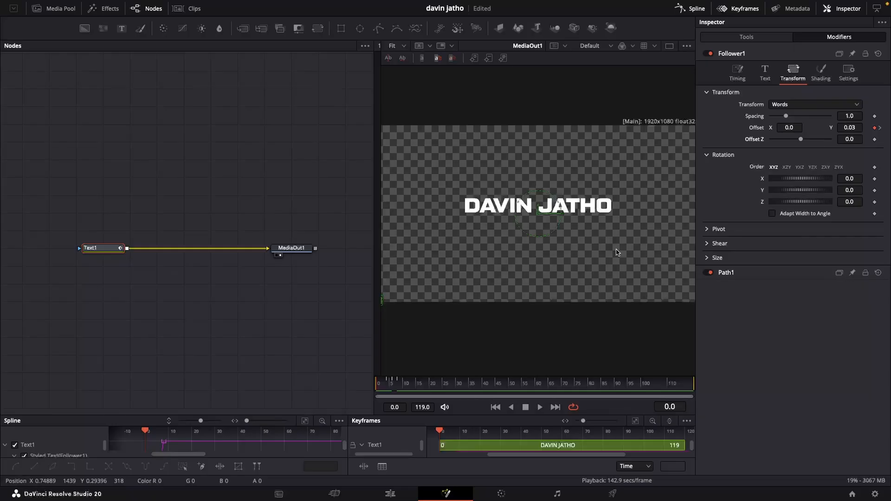
Replay the opening frames, then at frame 6 lower the Offset Y to about 0.018.
{"action": "key", "text": "space"}
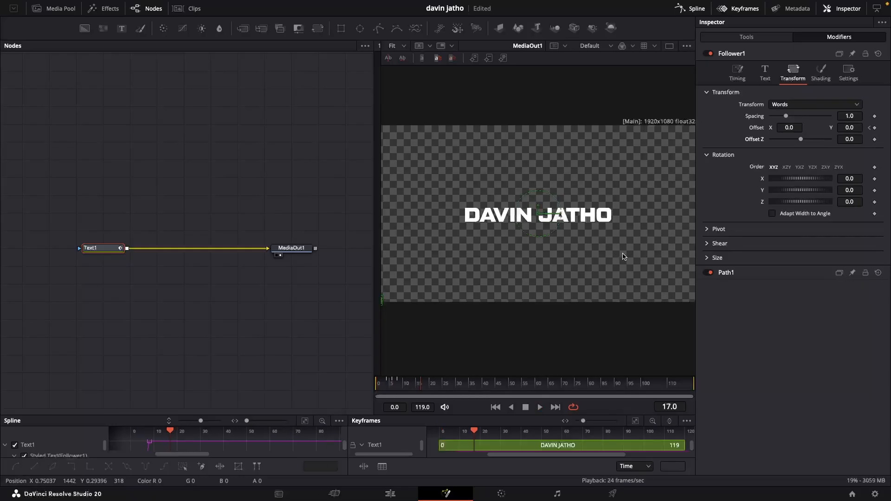
{"action": "left_click_drag", "start_coordinate": [387, 383], "coordinate": [359, 384]}
{"action": "key", "text": "space"}
{"action": "key", "text": "space"}
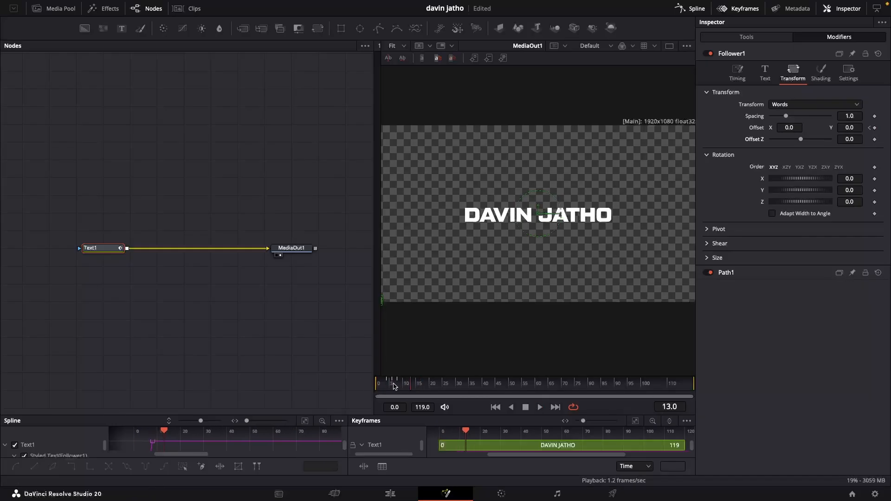
{"action": "left_click", "coordinate": [393, 386]}
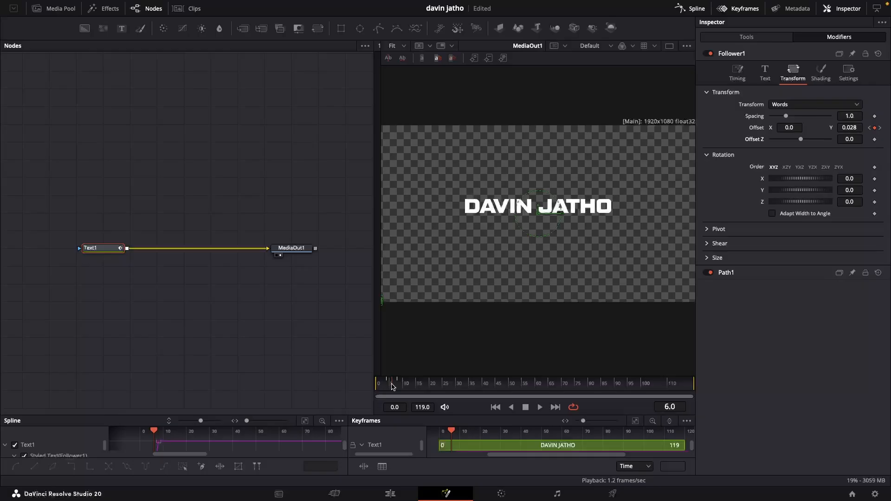
{"action": "left_click_drag", "start_coordinate": [854, 128], "coordinate": [855, 126]}
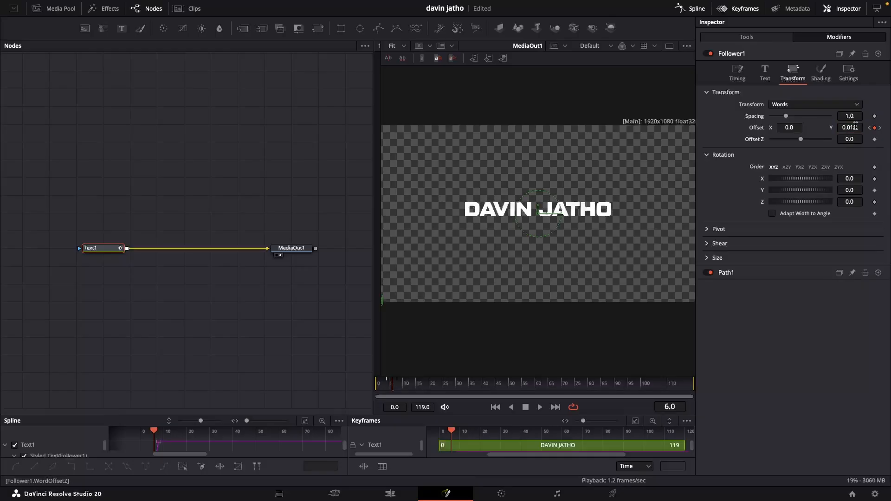
Replay the bounce and readjust the Offset Y keyframe at frame 6 slightly lower.
{"action": "left_click_drag", "start_coordinate": [393, 384], "coordinate": [350, 375]}
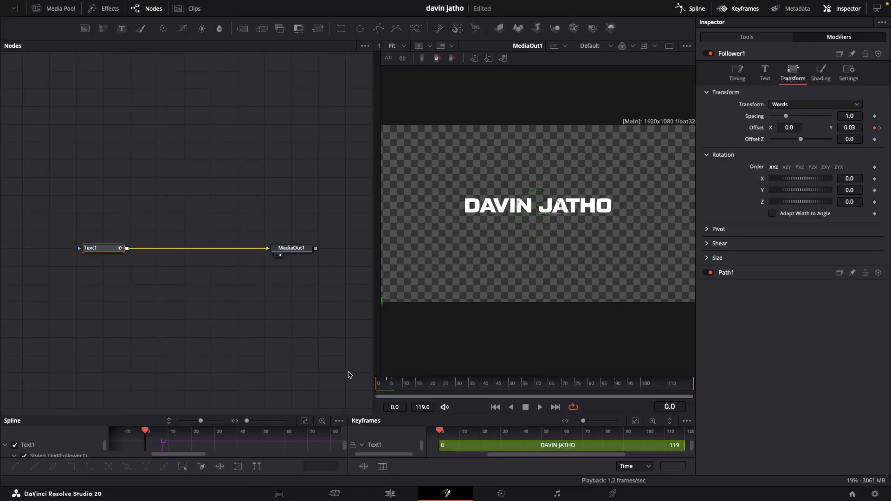
{"action": "key", "text": "space"}
{"action": "key", "text": "space"}
{"action": "left_click_drag", "start_coordinate": [400, 387], "coordinate": [361, 382]}
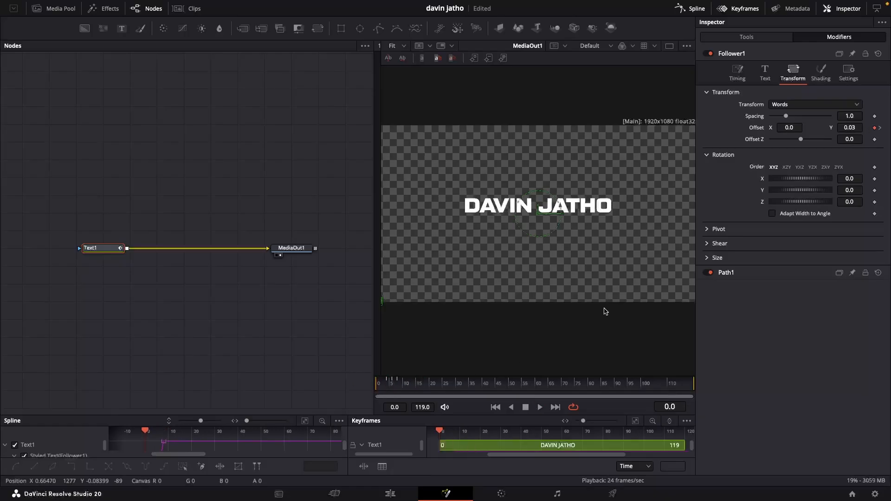
{"action": "key", "text": "space"}
{"action": "key", "text": "space"}
{"action": "left_click", "coordinate": [393, 385]}
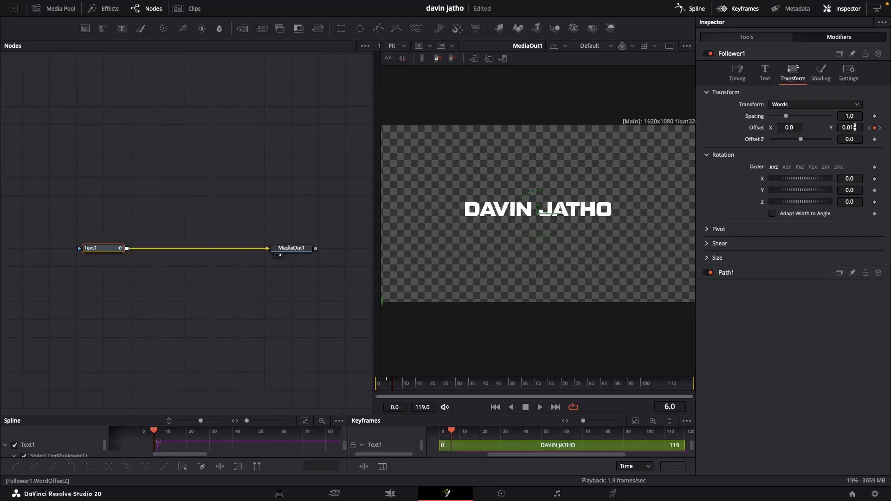
{"action": "left_click_drag", "start_coordinate": [854, 127], "coordinate": [850, 127]}
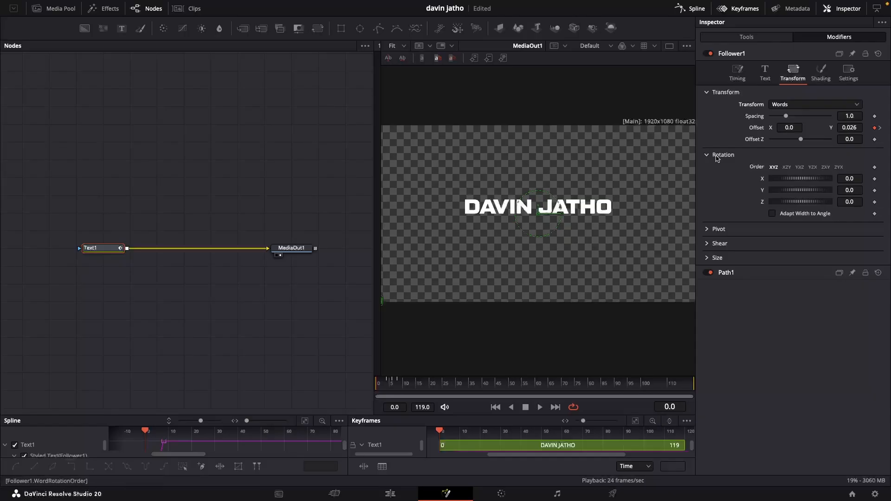
Set the Follower's Timing Delay between each character to 0.4.
{"action": "left_click", "coordinate": [737, 73]}
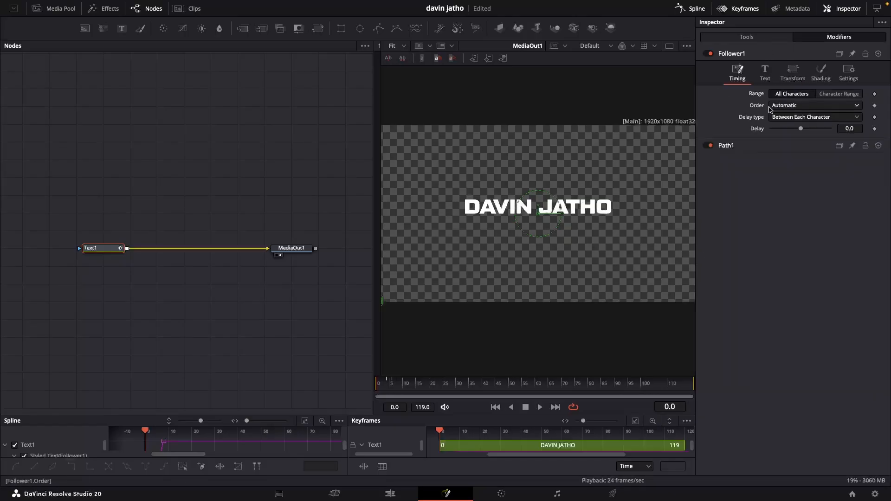
{"action": "left_click", "coordinate": [841, 129]}
{"action": "type", "text": "0.04"}
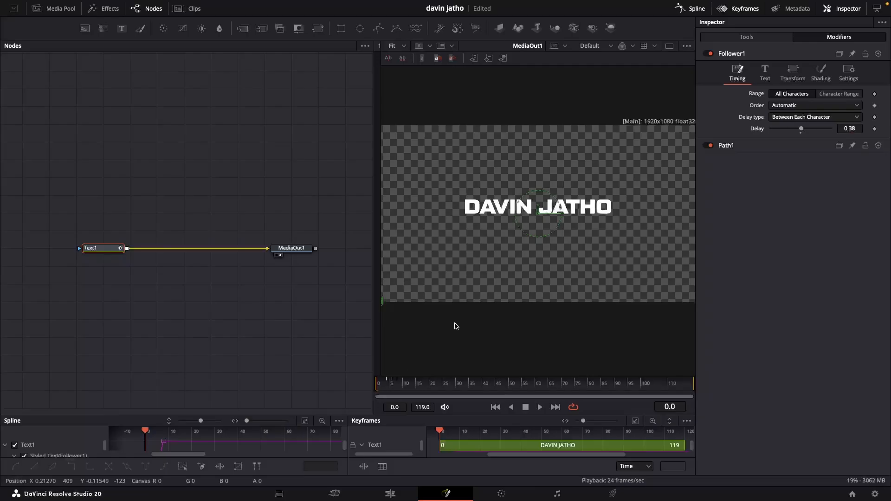
{"action": "key", "text": "space"}
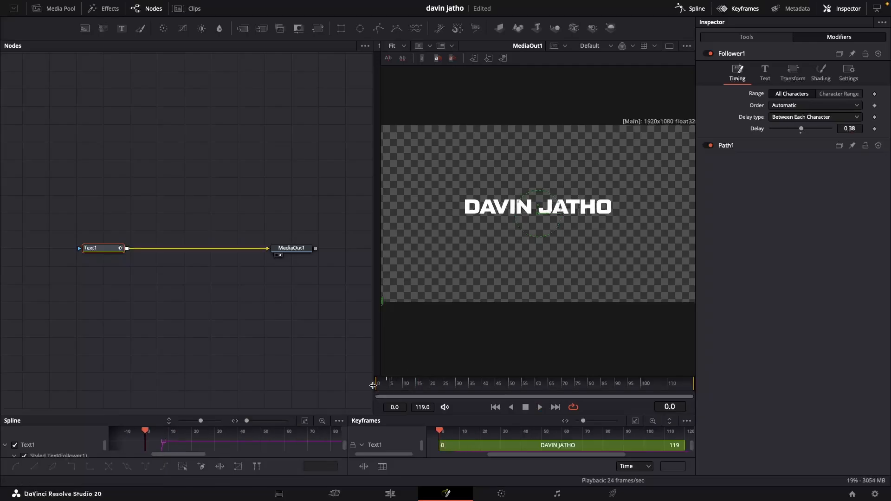
{"action": "left_click_drag", "start_coordinate": [402, 386], "coordinate": [340, 379]}
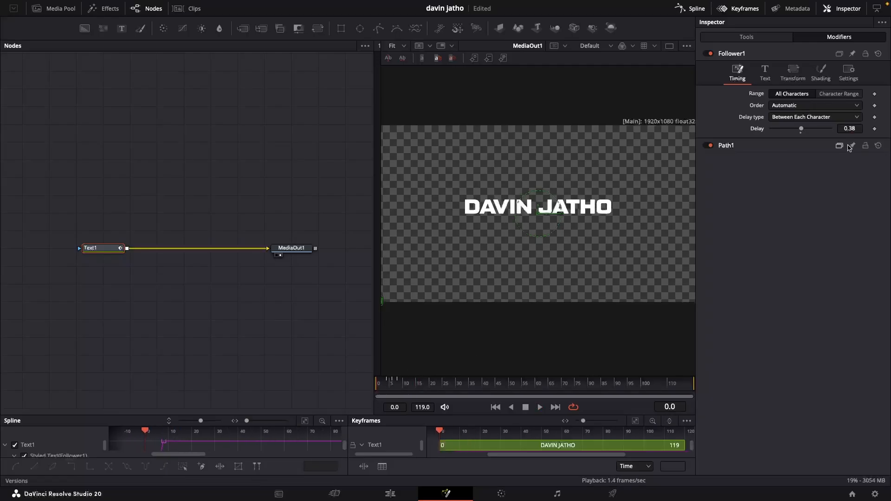
{"action": "double_click", "coordinate": [852, 128]}
{"action": "type", "text": "0.4"}
{"action": "key", "text": "Return"}
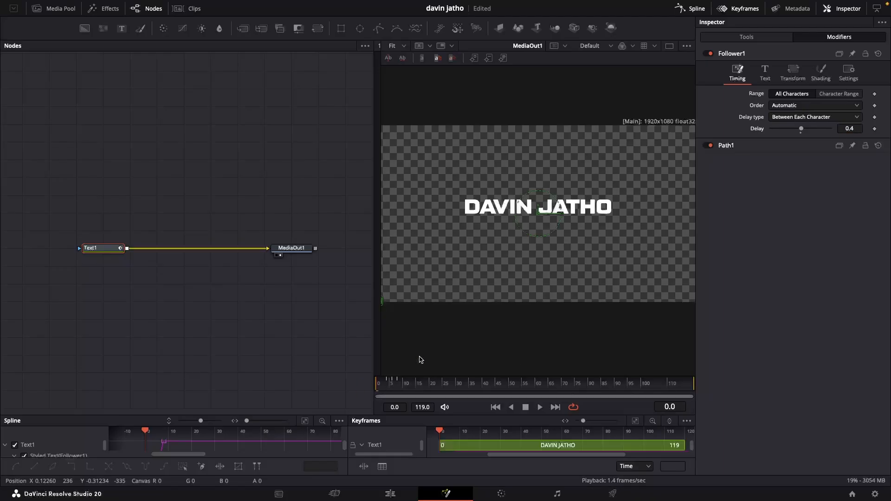
Add Follower Opacity keyframes at frame 0 and frame 3 in the Shading settings.
{"action": "left_click", "coordinate": [793, 72]}
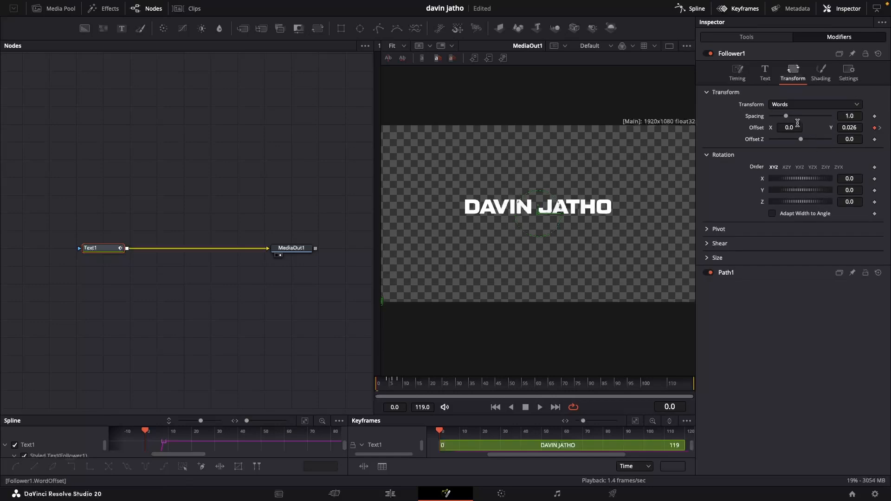
{"action": "left_click", "coordinate": [737, 72]}
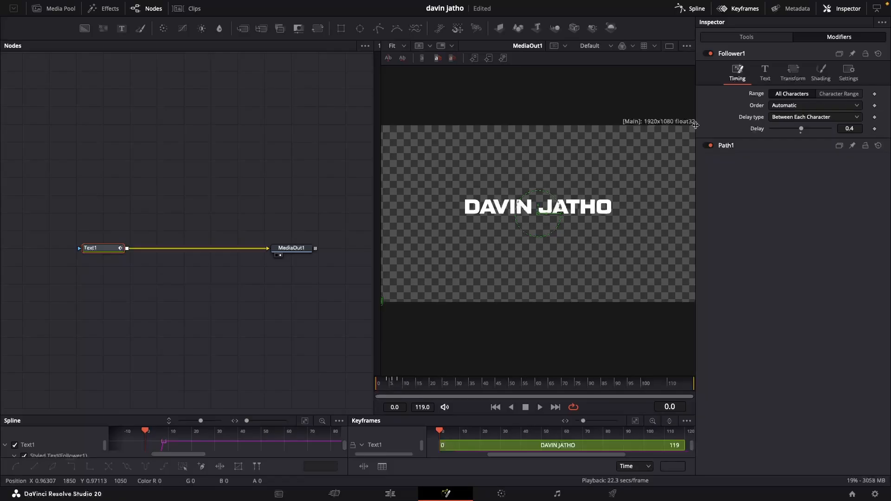
{"action": "left_click", "coordinate": [793, 74]}
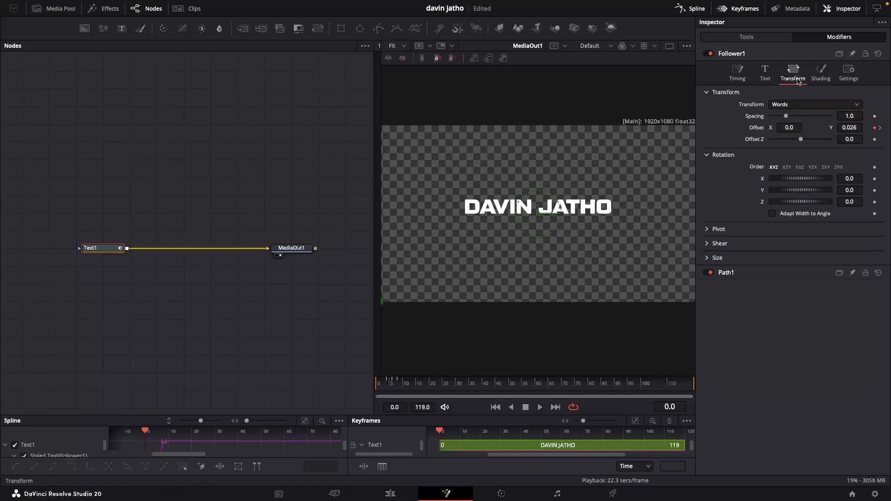
{"action": "left_click", "coordinate": [821, 72]}
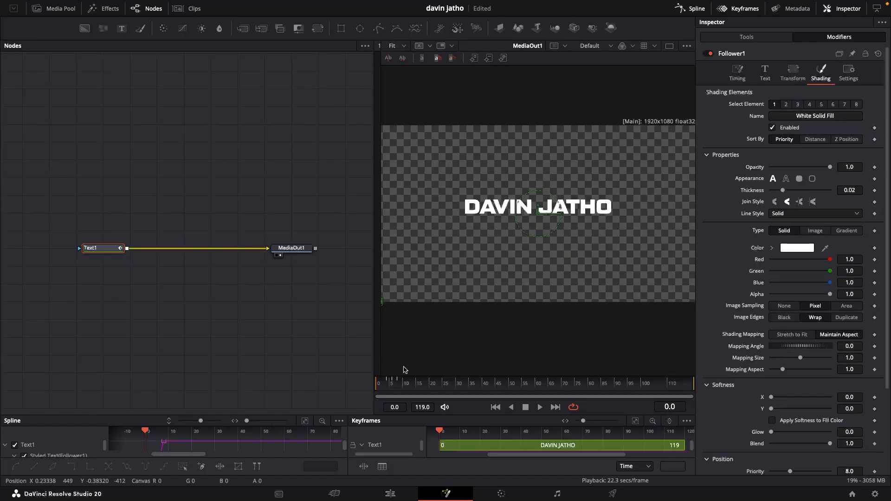
{"action": "left_click", "coordinate": [875, 168]}
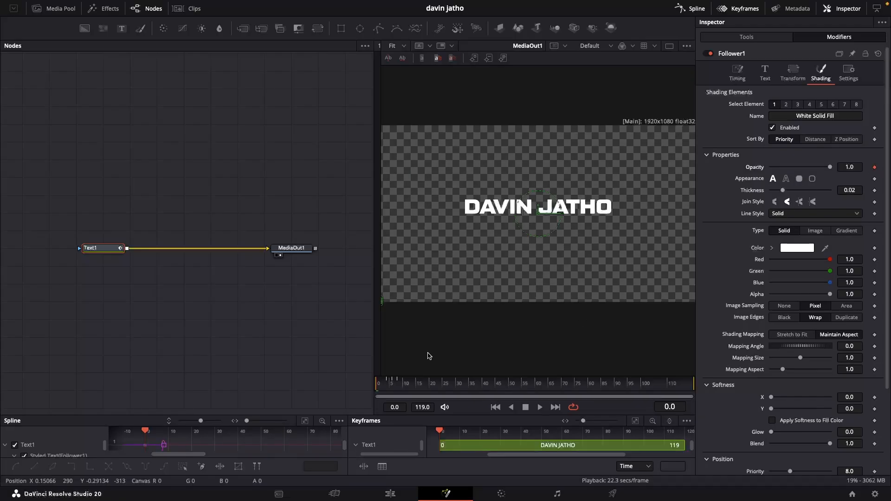
{"action": "key", "text": "Right"}
{"action": "key", "text": "Right"}
{"action": "key", "text": "Right"}
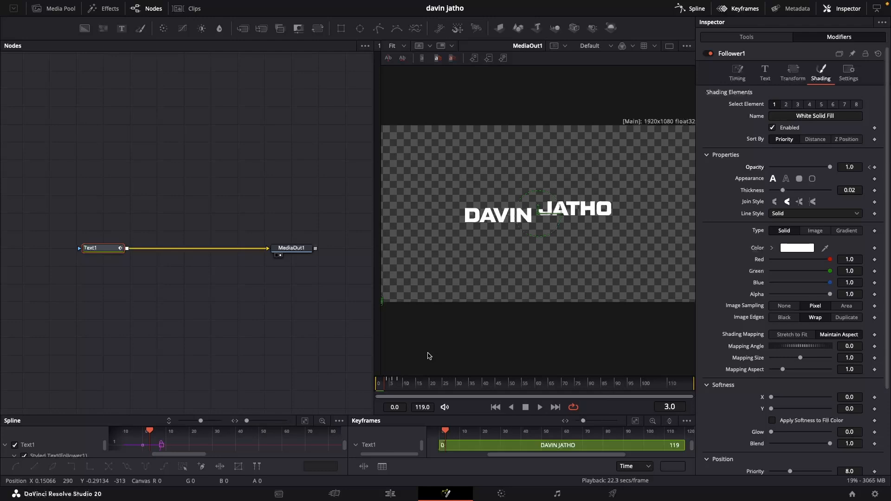
{"action": "left_click", "coordinate": [874, 167]}
Return to frame 0 and set the Opacity to 0 so the words fade in.
{"action": "key", "text": "Left"}
{"action": "key", "text": "Left"}
{"action": "key", "text": "Left"}
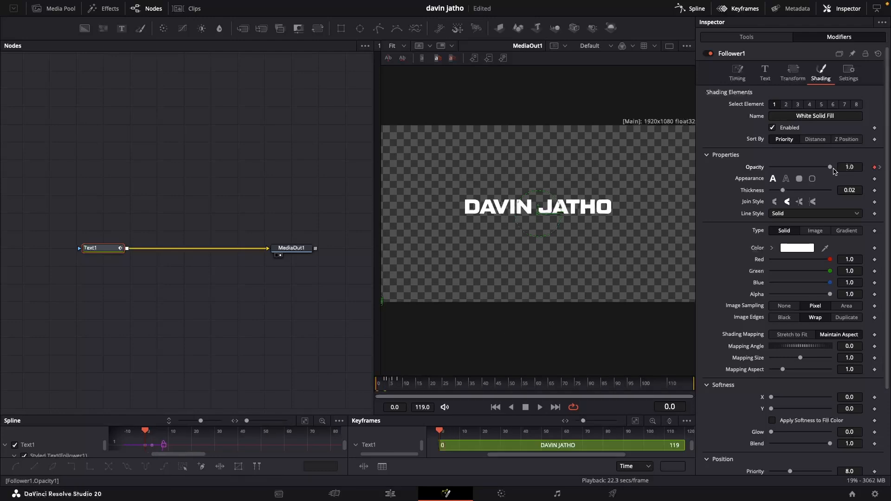
{"action": "left_click_drag", "start_coordinate": [829, 167], "coordinate": [743, 168]}
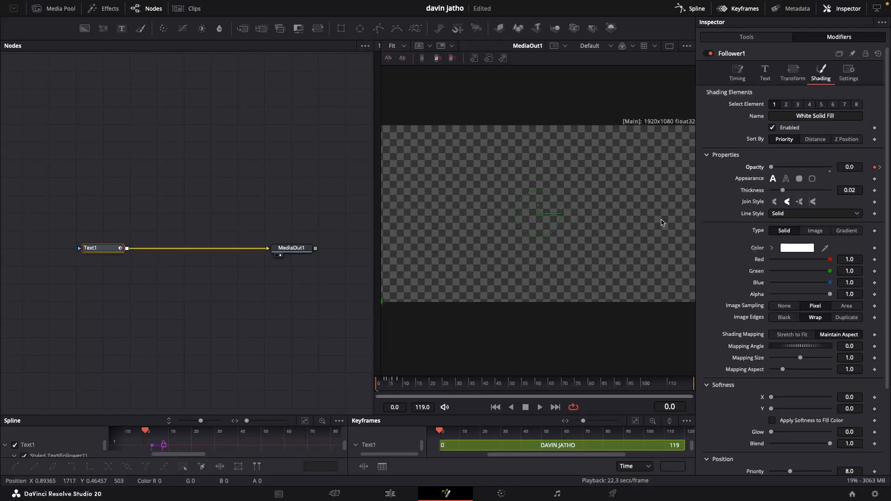
Play and scrub the start of the timeline to preview the fade-in with the bounce.
{"action": "key", "text": "space"}
{"action": "key", "text": "space"}
{"action": "left_click_drag", "start_coordinate": [381, 379], "coordinate": [342, 384]}
{"action": "key", "text": "space"}
{"action": "key", "text": "space"}
{"action": "key", "text": "space"}
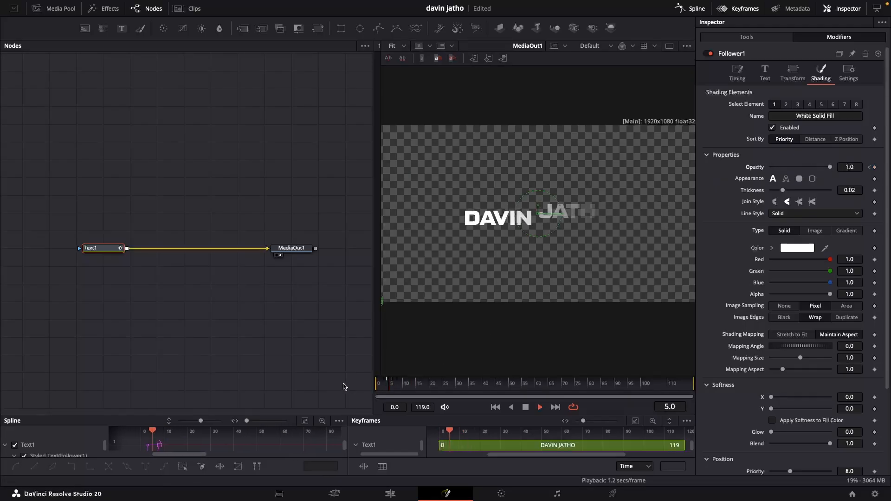
{"action": "key", "text": "space"}
Select all Displacement and Opacity keyframes in the Spline editor and smooth them.
{"action": "left_click_drag", "start_coordinate": [469, 414], "coordinate": [470, 288]}
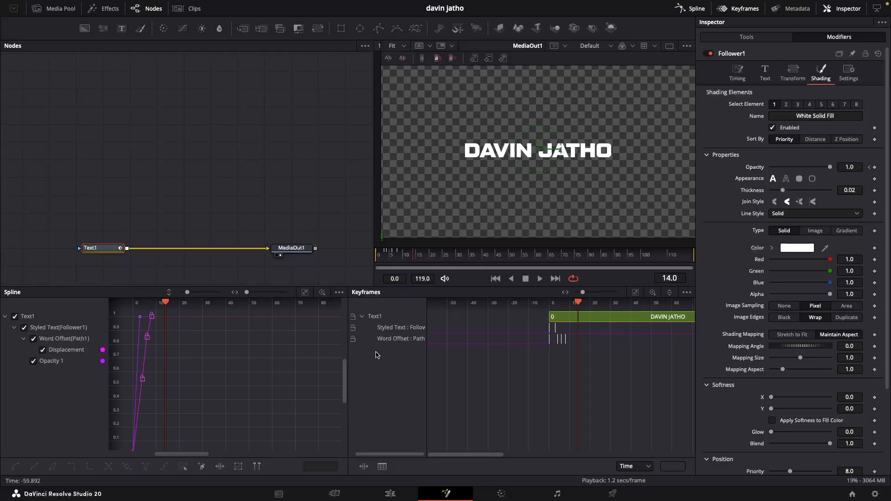
{"action": "left_click", "coordinate": [741, 9]}
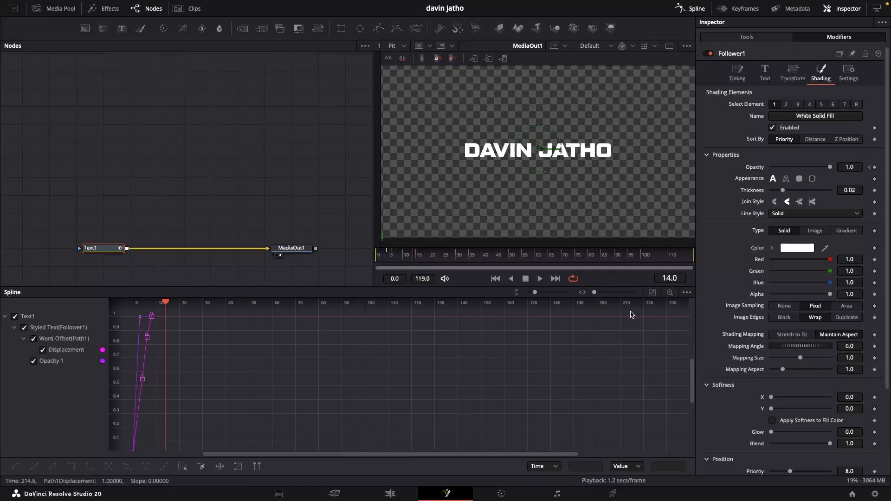
{"action": "left_click", "coordinate": [652, 294]}
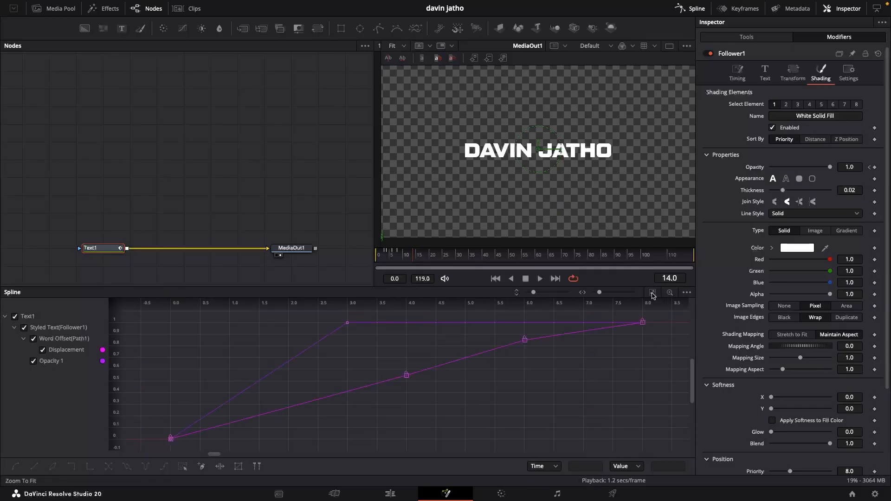
{"action": "scroll", "coordinate": [661, 311], "scroll_direction": "down", "scroll_amount": 2}
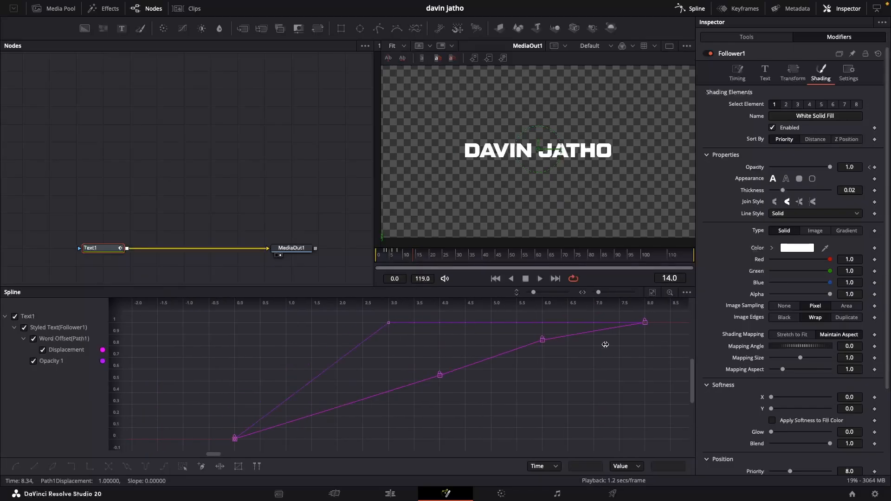
{"action": "left_click_drag", "start_coordinate": [667, 320], "coordinate": [222, 457]}
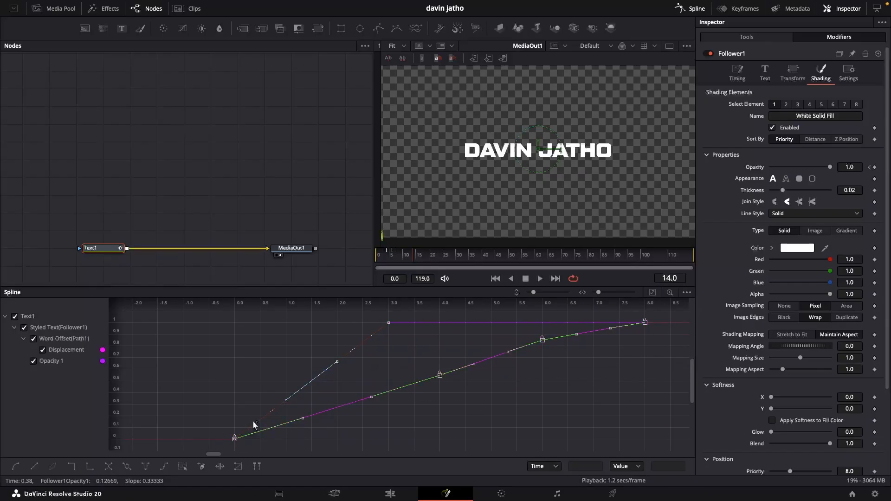
{"action": "key", "text": "s"}
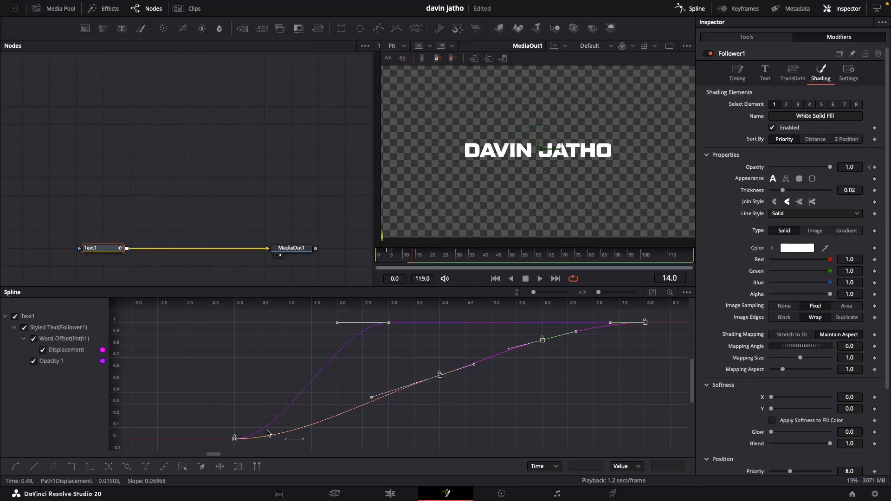
Preview the smoothed animation and move the Text1 and MediaOut1 nodes higher in the node editor.
{"action": "left_click_drag", "start_coordinate": [413, 254], "coordinate": [360, 255]}
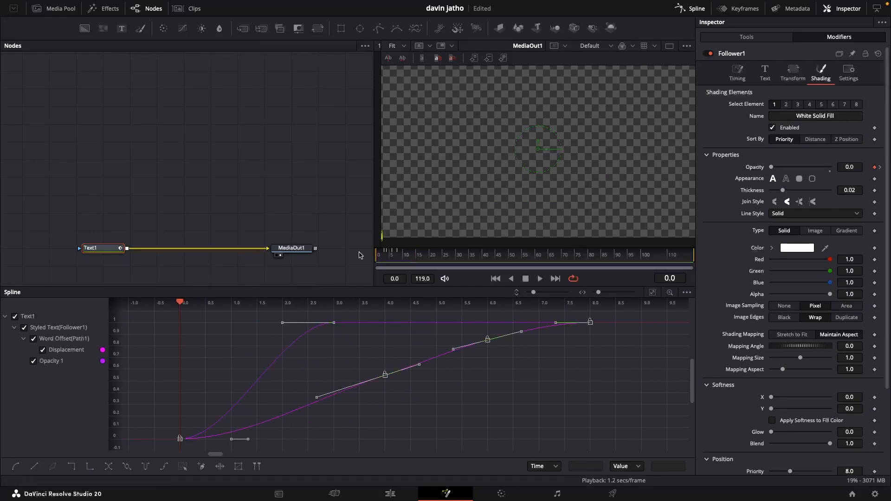
{"action": "key", "text": "space"}
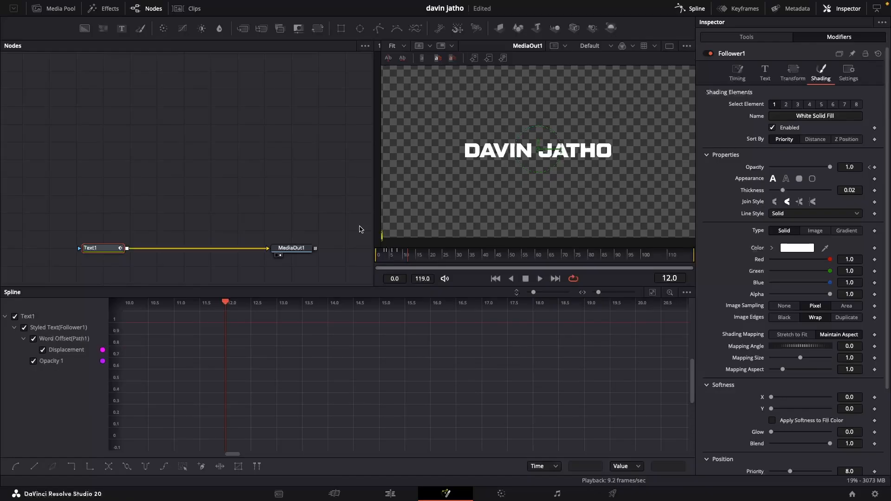
{"action": "left_click_drag", "start_coordinate": [245, 245], "coordinate": [249, 214]}
{"action": "left_click_drag", "start_coordinate": [286, 183], "coordinate": [281, 133]}
{"action": "left_click_drag", "start_coordinate": [101, 168], "coordinate": [49, 168]}
Enable Motion Blur in the Text1 tool's Settings.
{"action": "key", "text": "shift+space"}
{"action": "left_click", "coordinate": [430, 357]}
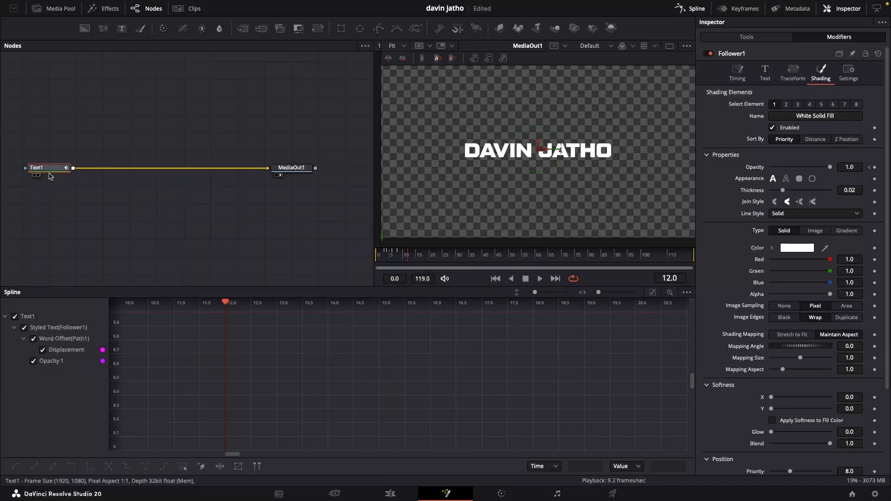
{"action": "left_click", "coordinate": [746, 38]}
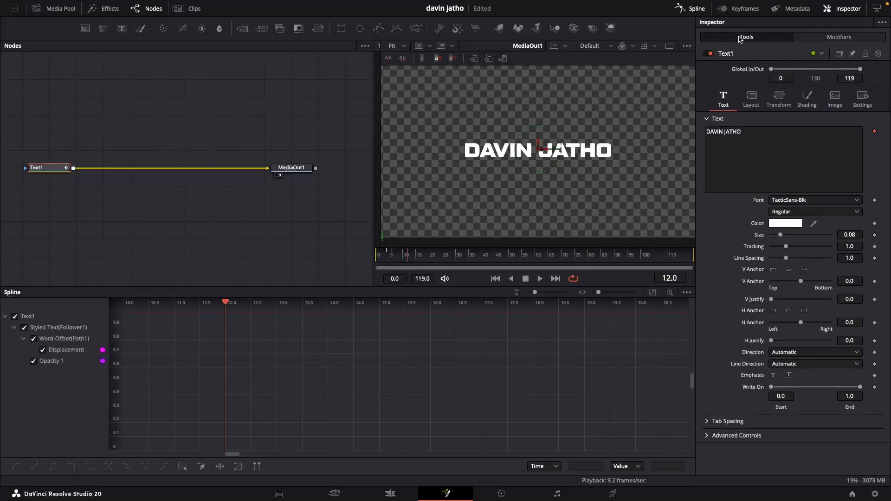
{"action": "left_click", "coordinate": [862, 97]}
{"action": "left_click", "coordinate": [773, 160]}
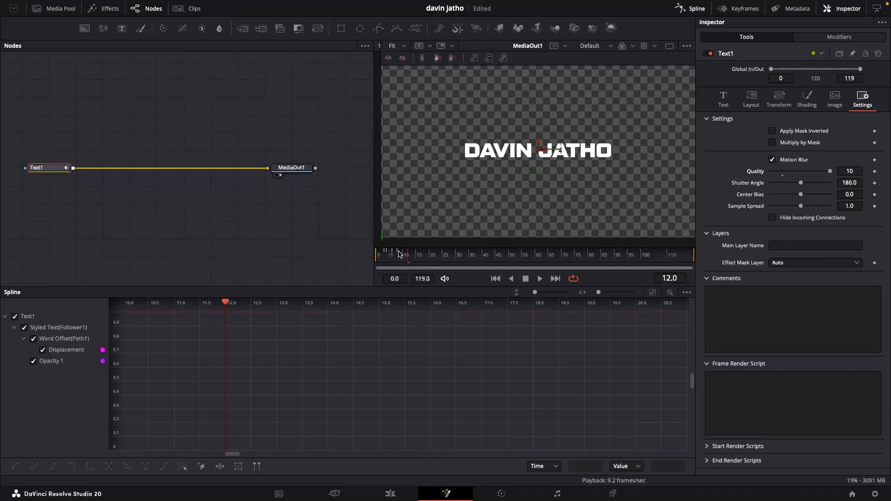
Scrub back to the start and play the title animation to review the motion blur.
{"action": "left_click_drag", "start_coordinate": [407, 254], "coordinate": [364, 252]}
{"action": "left_click_drag", "start_coordinate": [476, 253], "coordinate": [366, 254]}
{"action": "key", "text": "space"}
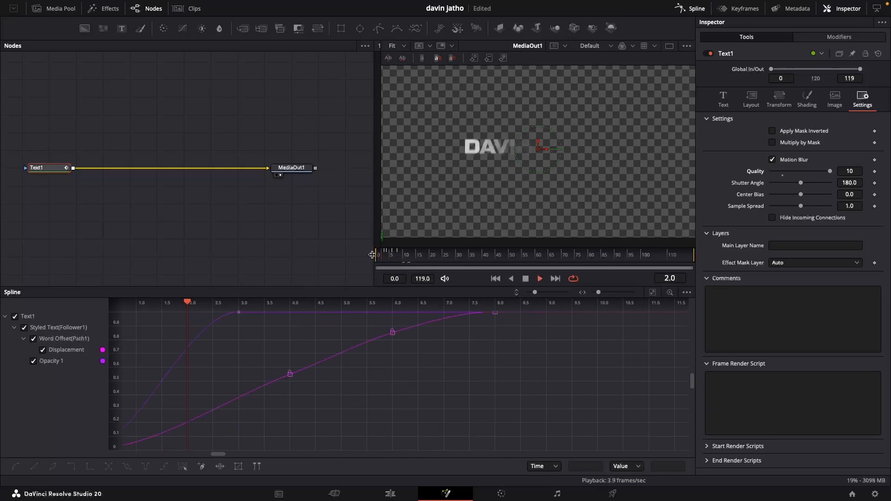
{"action": "key", "text": "space"}
Play and stop the title animation a few times to check how the motion blur looks.
{"action": "key", "text": "space"}
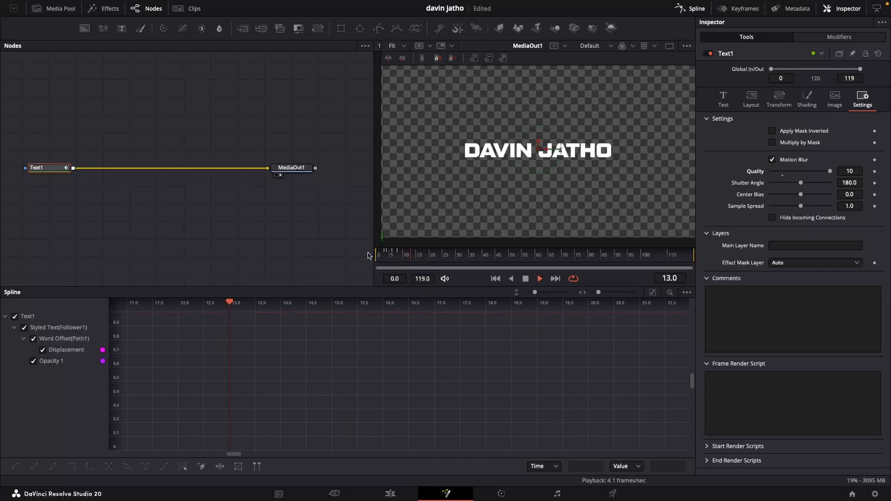
{"action": "key", "text": "space"}
{"action": "key", "text": "space"}
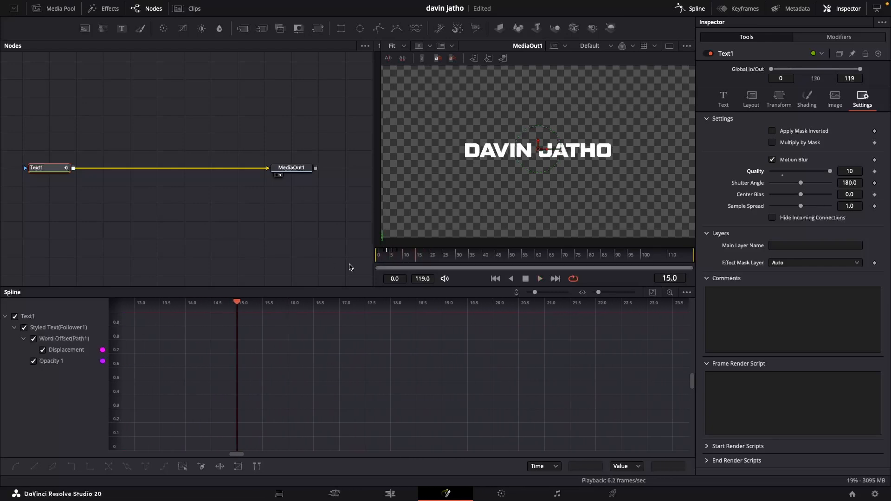
{"action": "key", "text": "space"}
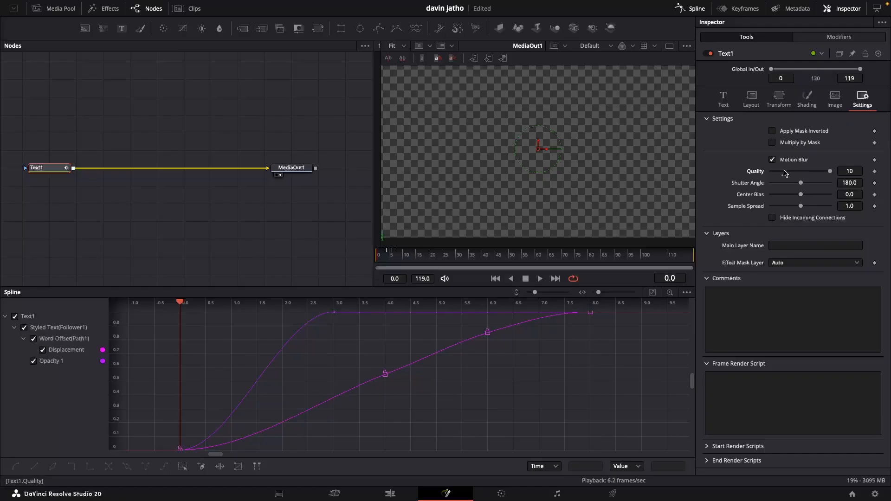
{"action": "key", "text": "space"}
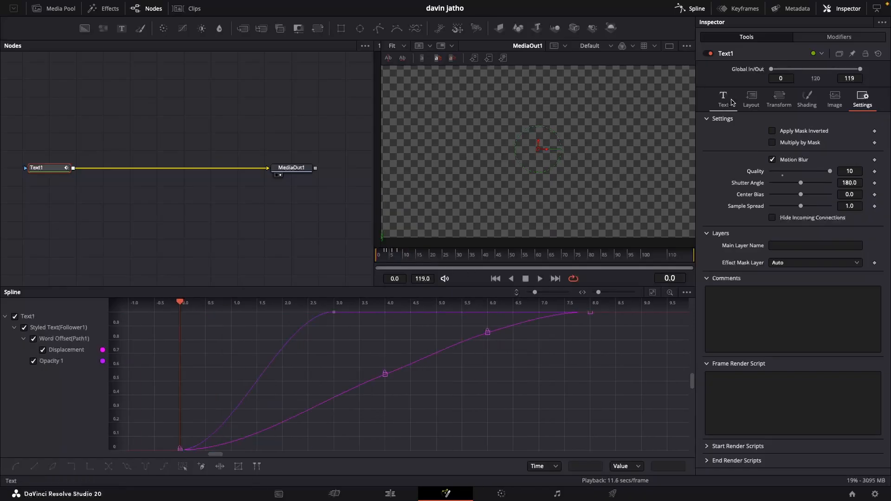
Change the text colour of Text1 to a golden orange in the colour picker.
{"action": "left_click", "coordinate": [723, 100]}
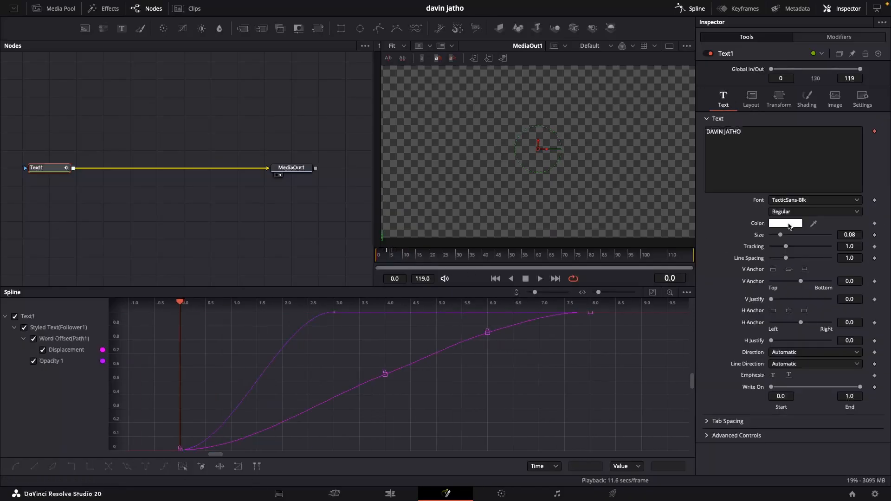
{"action": "left_click", "coordinate": [783, 224]}
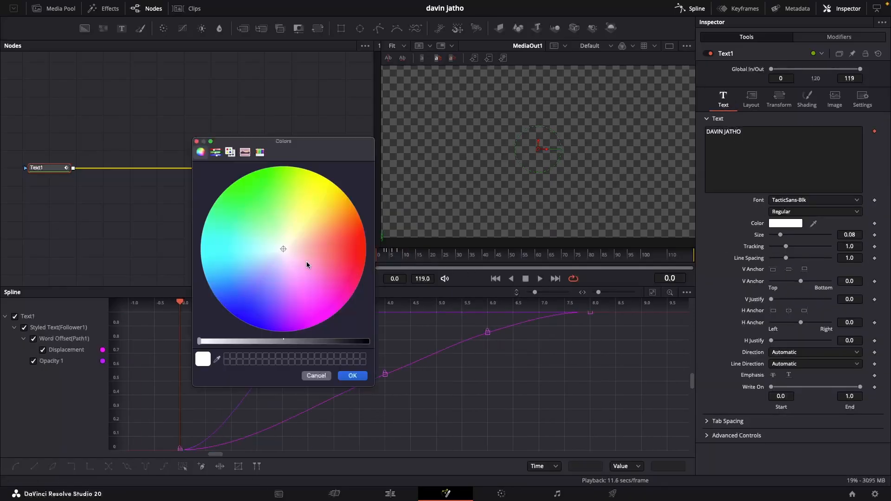
{"action": "left_click_drag", "start_coordinate": [319, 237], "coordinate": [335, 217]}
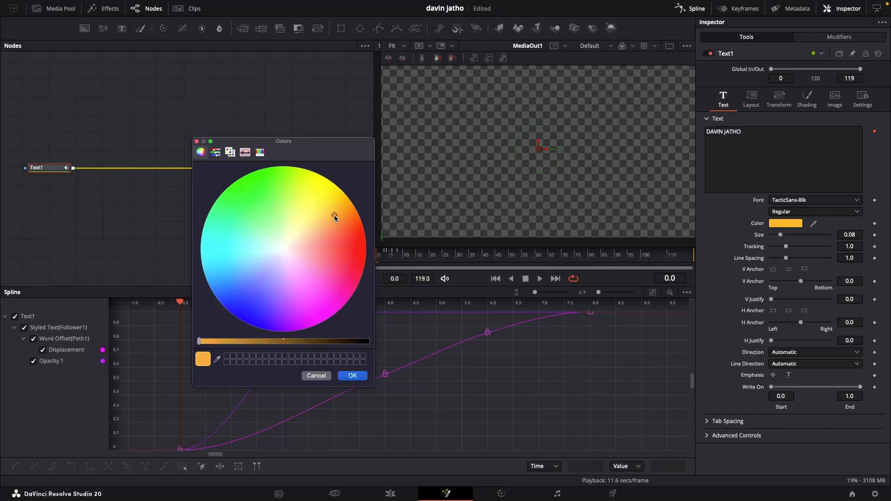
{"action": "left_click", "coordinate": [351, 376]}
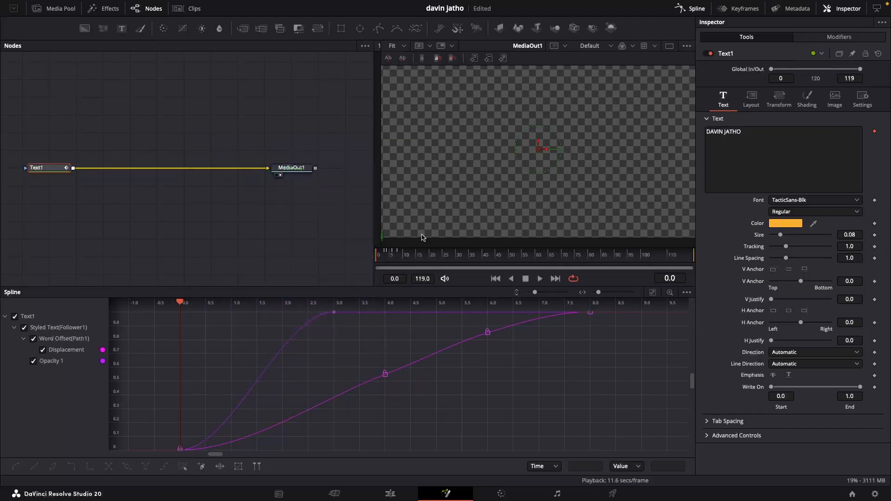
Add a Bevel Emboss tool after Text1 and set its Blur Size to 0.
{"action": "left_click", "coordinate": [413, 261]}
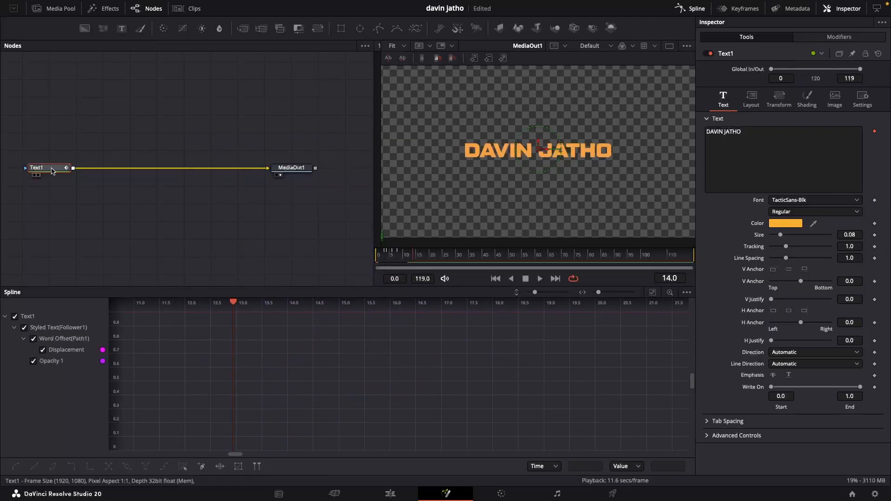
{"action": "key", "text": "shift+space"}
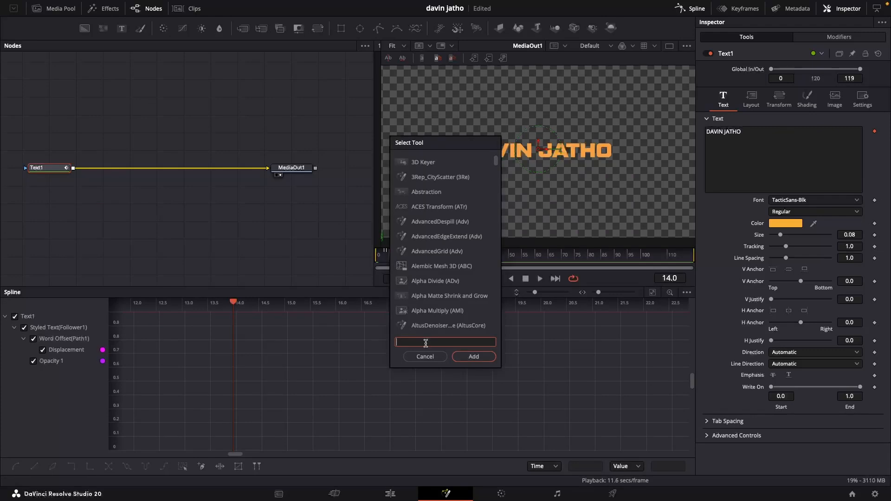
{"action": "type", "text": "bevel"}
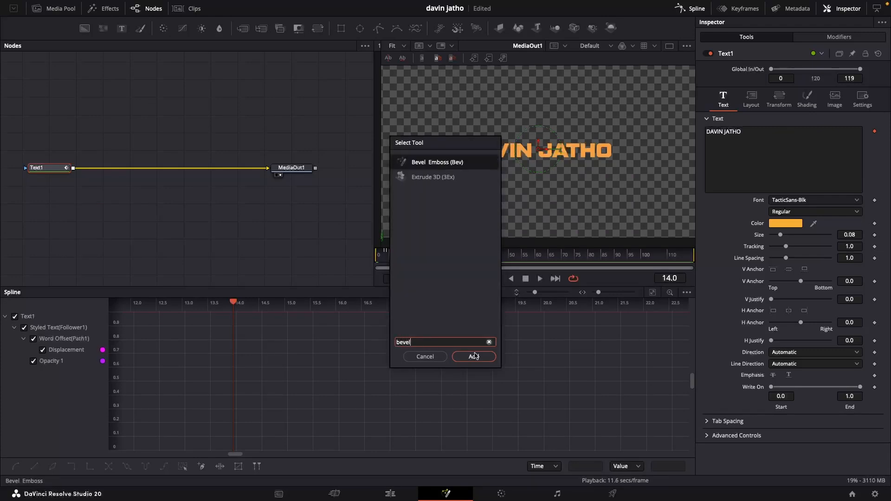
{"action": "left_click", "coordinate": [473, 357]}
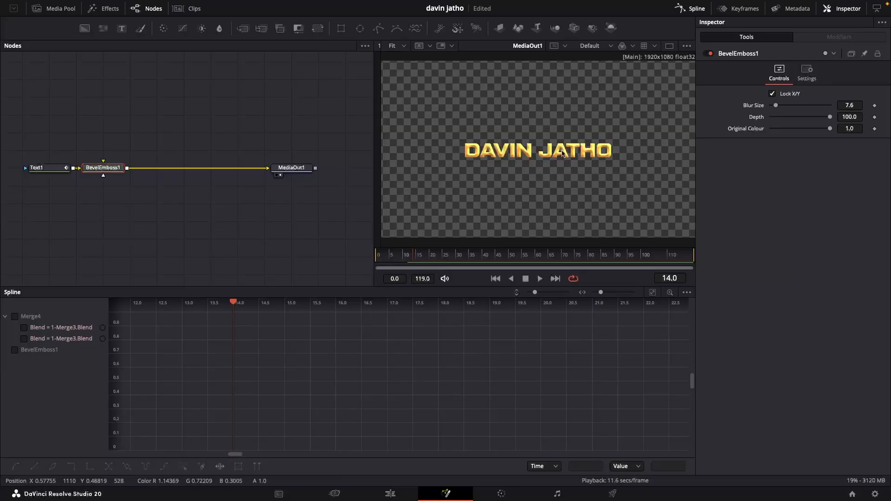
{"action": "left_click_drag", "start_coordinate": [777, 106], "coordinate": [771, 107]}
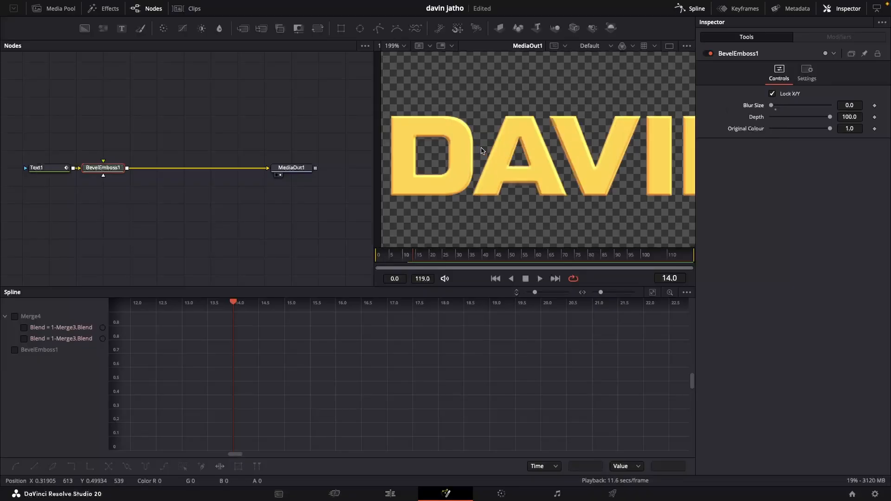
Insert a Neo Light Sweep Lite tool after the Bevel Emboss node.
{"action": "scroll", "coordinate": [492, 156], "scroll_direction": "up", "scroll_amount": 5}
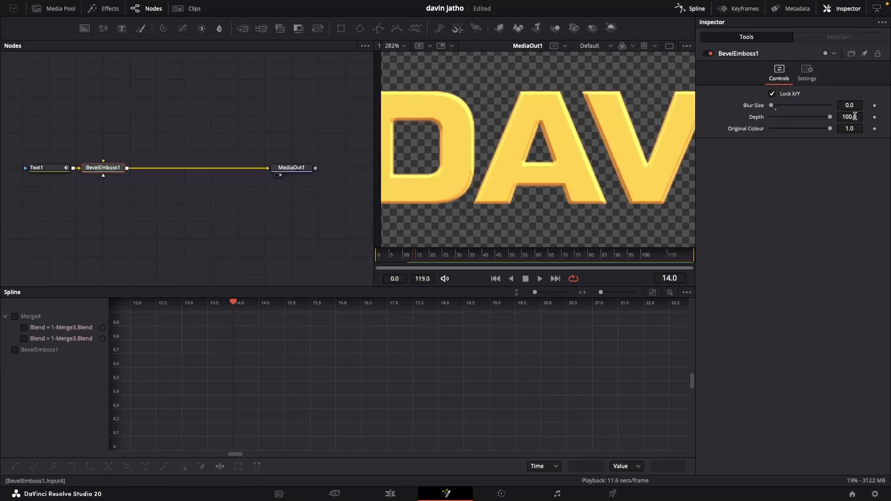
{"action": "left_click_drag", "start_coordinate": [855, 117], "coordinate": [855, 116]}
{"action": "scroll", "coordinate": [443, 173], "scroll_direction": "down", "scroll_amount": 10}
{"action": "scroll", "coordinate": [525, 170], "scroll_direction": "up", "scroll_amount": 5}
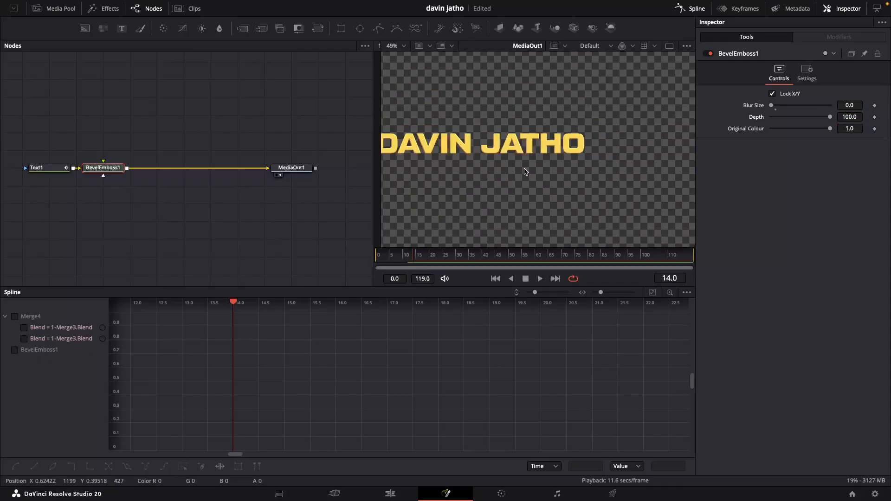
{"action": "left_click_drag", "start_coordinate": [524, 169], "coordinate": [589, 192]}
{"action": "key", "text": "shift+space"}
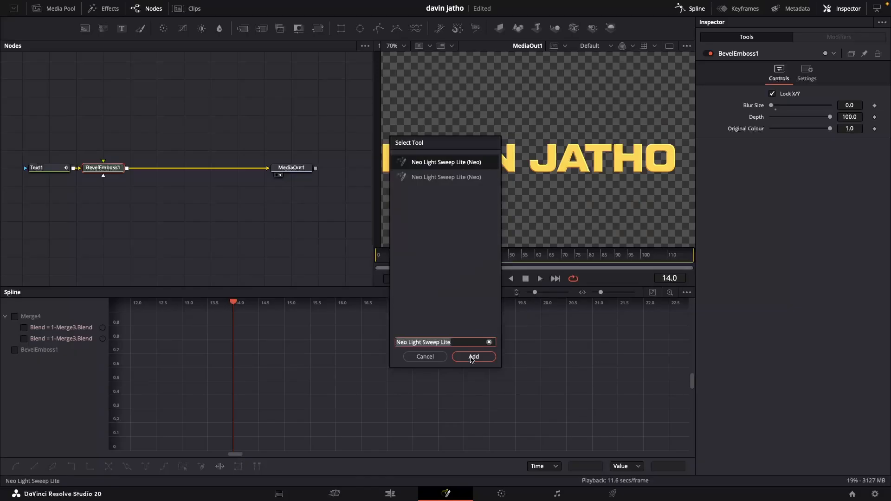
{"action": "left_click", "coordinate": [472, 358]}
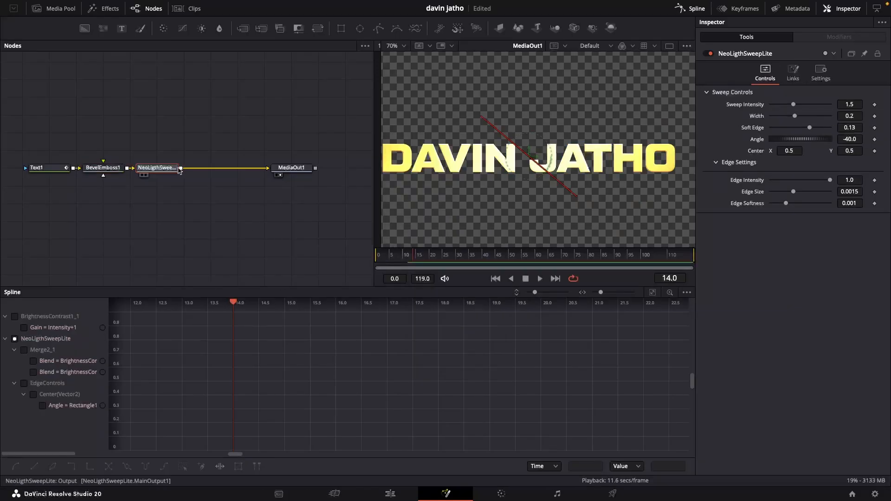
Move the MediaOut1 node further right and reselect the light sweep node.
{"action": "mouse_move", "coordinate": [148, 169]}
{"action": "left_mouse_down"}
{"action": "mouse_move", "coordinate": [176, 170]}
{"action": "mouse_move", "coordinate": [148, 170]}
{"action": "left_mouse_up"}
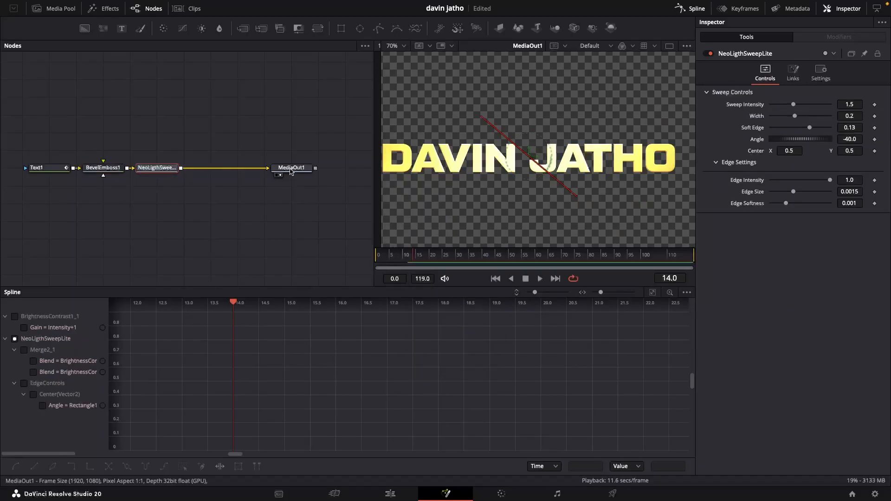
{"action": "left_click_drag", "start_coordinate": [291, 172], "coordinate": [345, 172]}
{"action": "left_click", "coordinate": [157, 168]}
Set the light sweep's Sweep Intensity to about 1.07, Width about 0.11 and Soft Edge about 0.09.
{"action": "scroll", "coordinate": [537, 187], "scroll_direction": "down", "scroll_amount": 2}
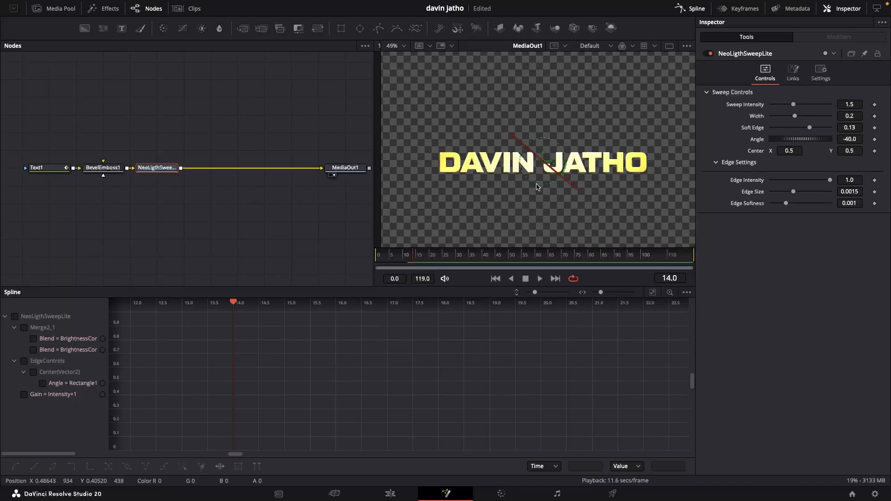
{"action": "left_click_drag", "start_coordinate": [792, 105], "coordinate": [769, 128]}
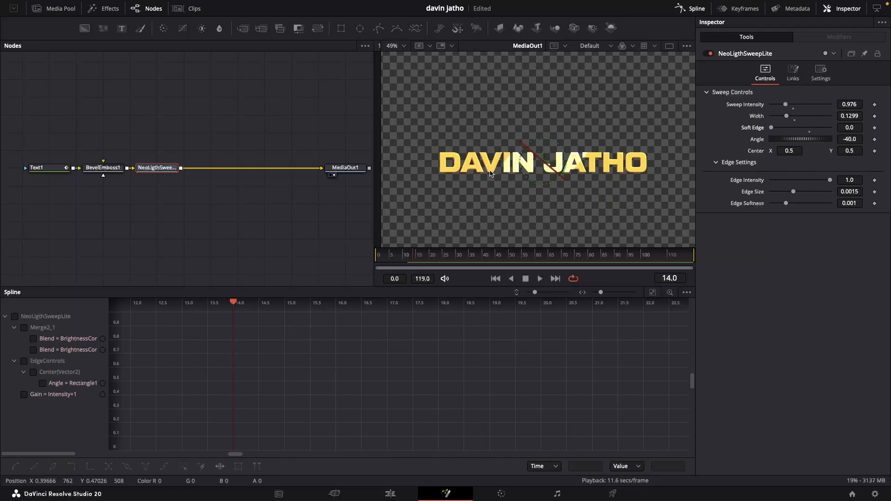
{"action": "mouse_move", "coordinate": [787, 118]}
{"action": "left_mouse_down"}
{"action": "mouse_move", "coordinate": [789, 106]}
{"action": "mouse_move", "coordinate": [789, 128]}
{"action": "mouse_move", "coordinate": [797, 126]}
{"action": "left_mouse_up"}
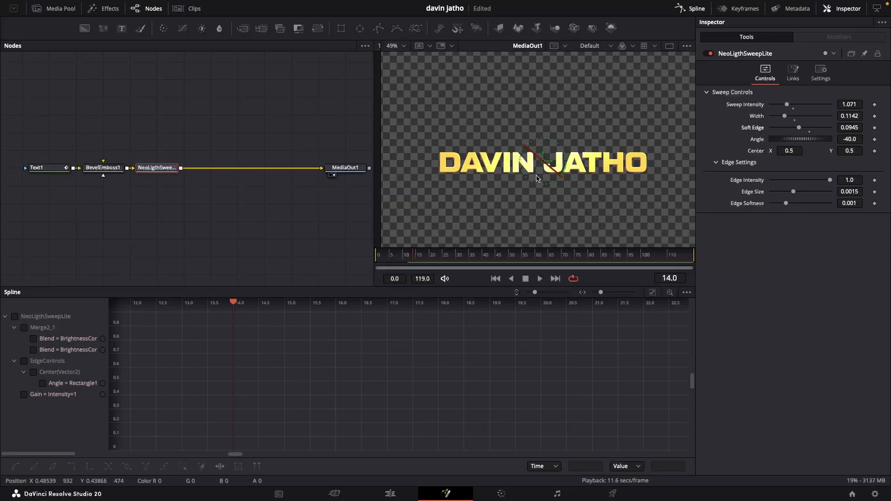
Add a HopesRealShadow tool after the light sweep node.
{"action": "key", "text": "shift+space"}
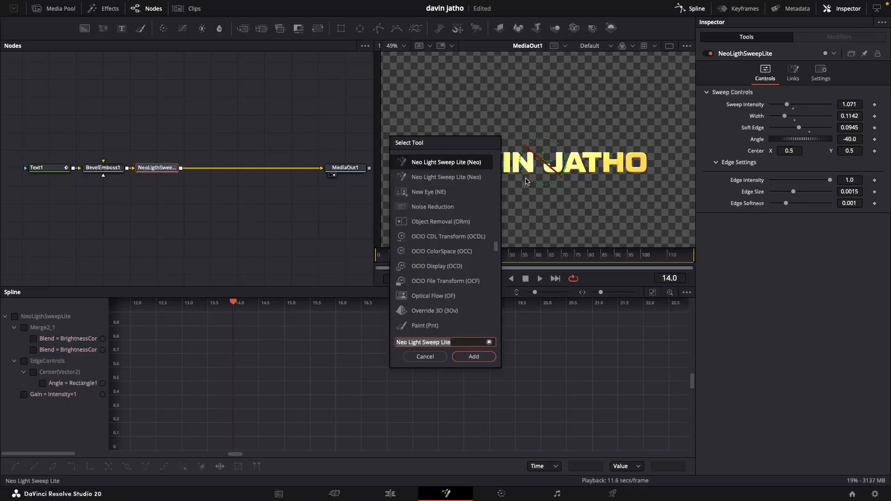
{"action": "type", "text": "shado"}
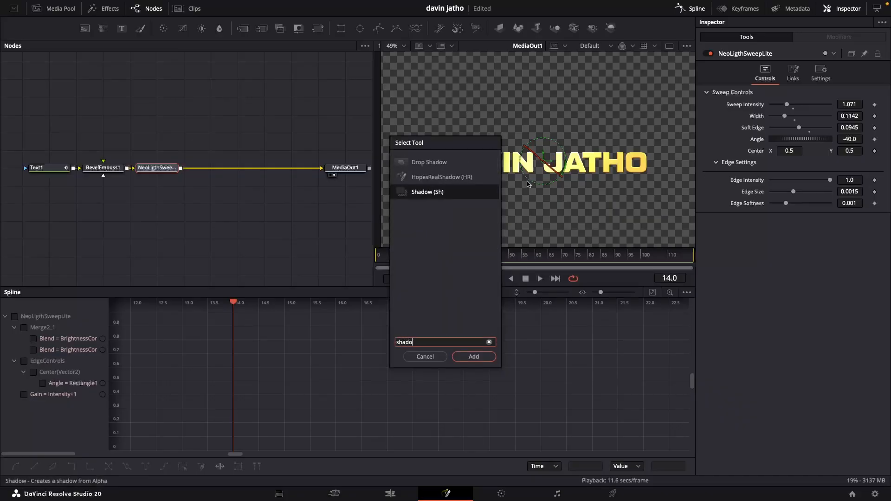
{"action": "left_click", "coordinate": [443, 177]}
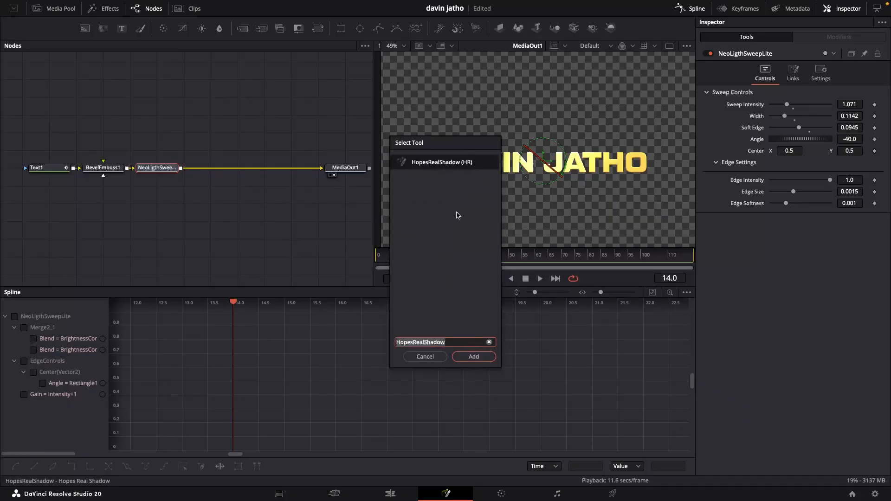
{"action": "left_click", "coordinate": [472, 356]}
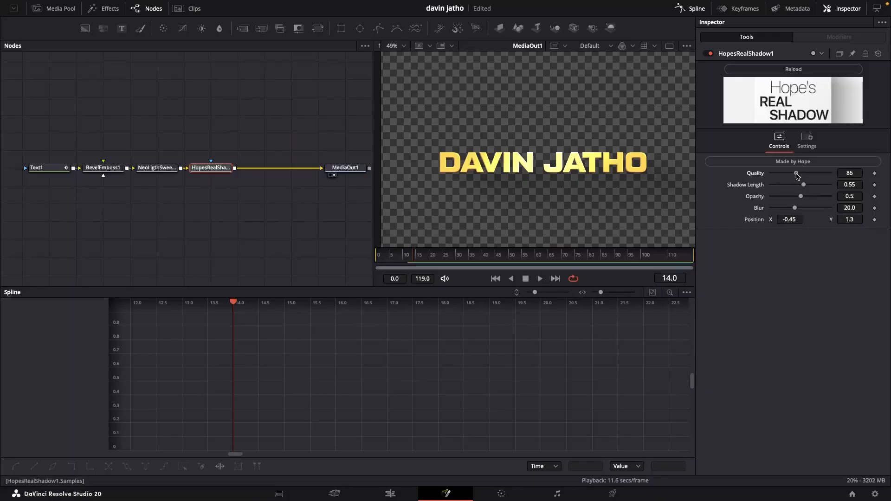
Set the shadow's Quality to 100, Shadow Length about 0.43, Opacity about 0.97 and Blur about 4.5.
{"action": "left_click_drag", "start_coordinate": [796, 174], "coordinate": [794, 185]}
{"action": "left_click_drag", "start_coordinate": [801, 197], "coordinate": [777, 209]}
{"action": "left_click", "coordinate": [849, 197]}
{"action": "left_click", "coordinate": [849, 185]}
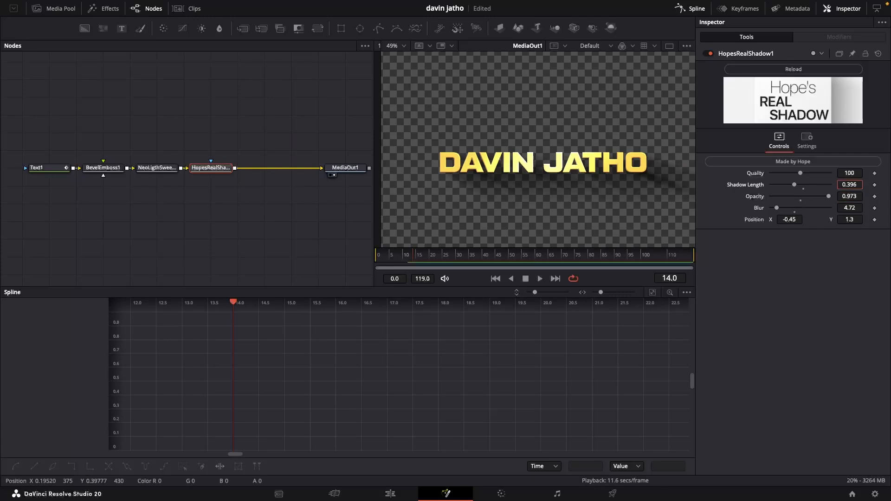
{"action": "left_click_drag", "start_coordinate": [776, 208], "coordinate": [775, 207]}
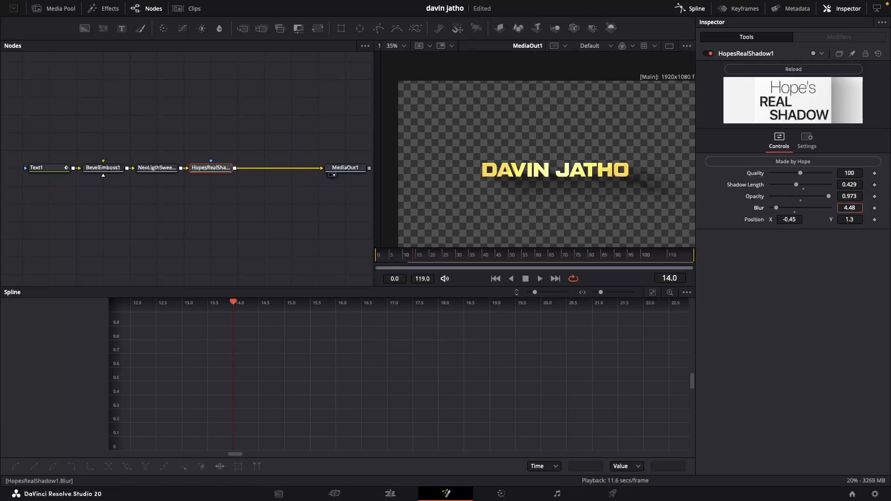
{"action": "scroll", "coordinate": [524, 169], "scroll_direction": "up", "scroll_amount": 2}
{"action": "left_click_drag", "start_coordinate": [586, 178], "coordinate": [531, 160]}
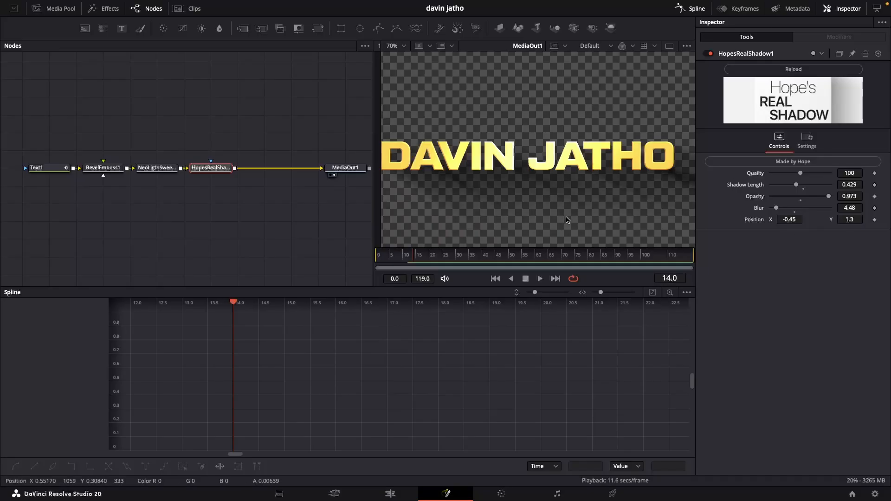
{"action": "scroll", "coordinate": [538, 139], "scroll_direction": "down", "scroll_amount": 2}
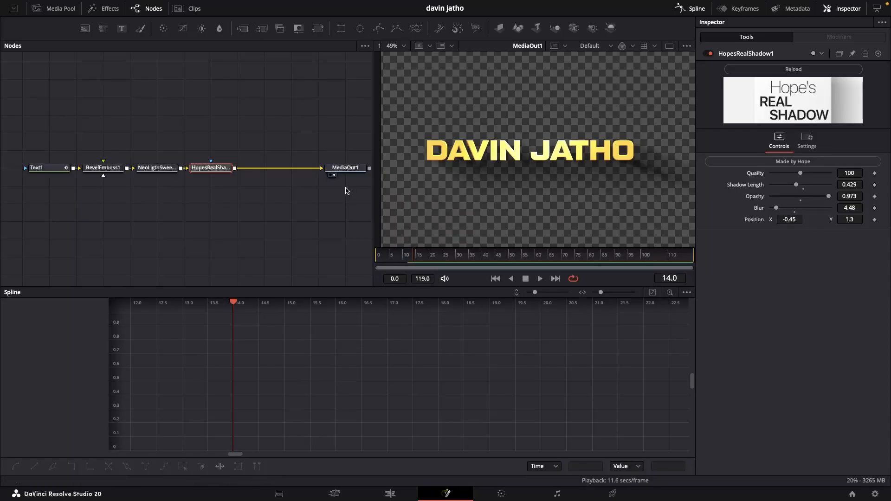
Add a Soft Glow tool after the shadow node.
{"action": "key", "text": "shift+space"}
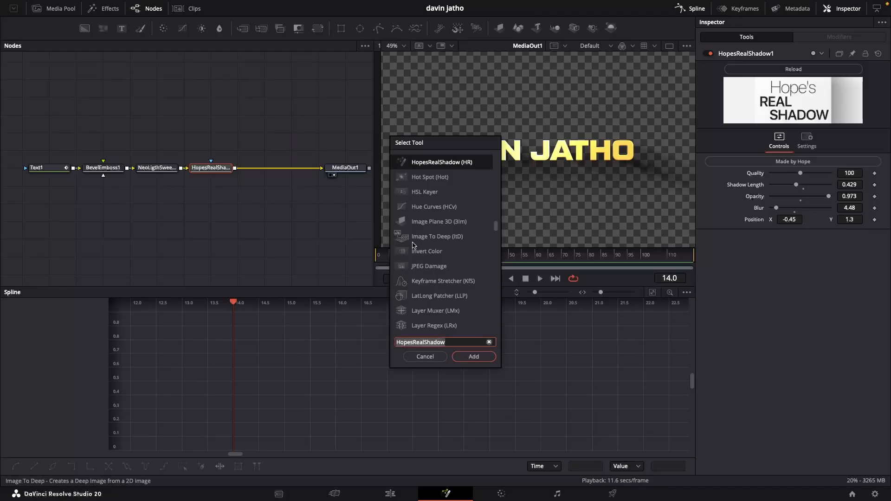
{"action": "type", "text": "soft"}
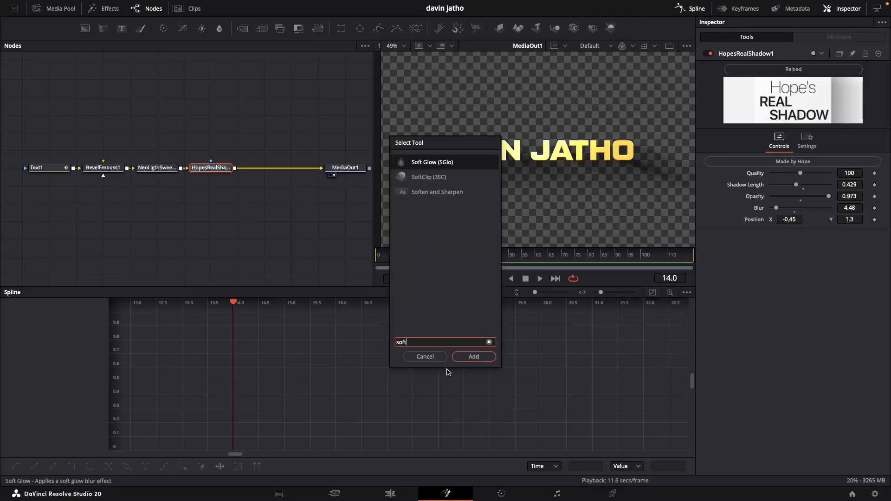
{"action": "left_click", "coordinate": [470, 358]}
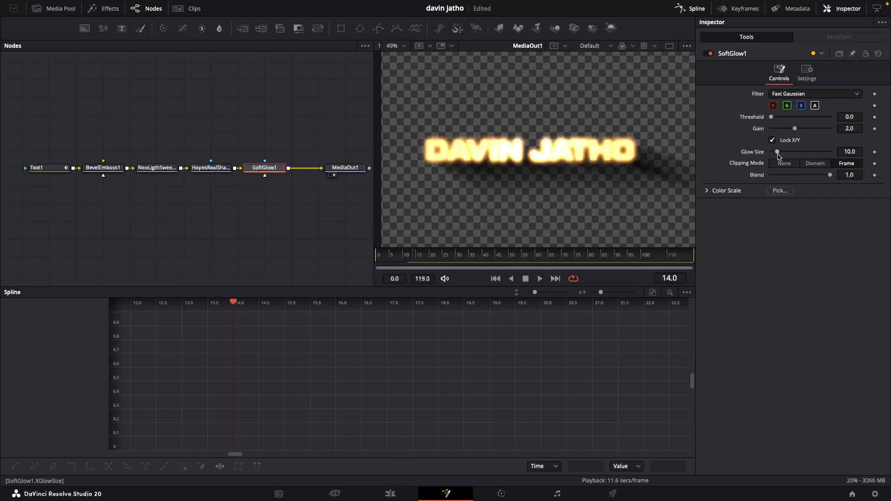
Set the Soft Glow's Gain to about 0.51 and Glow Size to about 50.
{"action": "mouse_move", "coordinate": [794, 129]}
{"action": "left_mouse_down"}
{"action": "mouse_move", "coordinate": [780, 132]}
{"action": "mouse_move", "coordinate": [796, 152]}
{"action": "mouse_move", "coordinate": [779, 131]}
{"action": "left_mouse_up"}
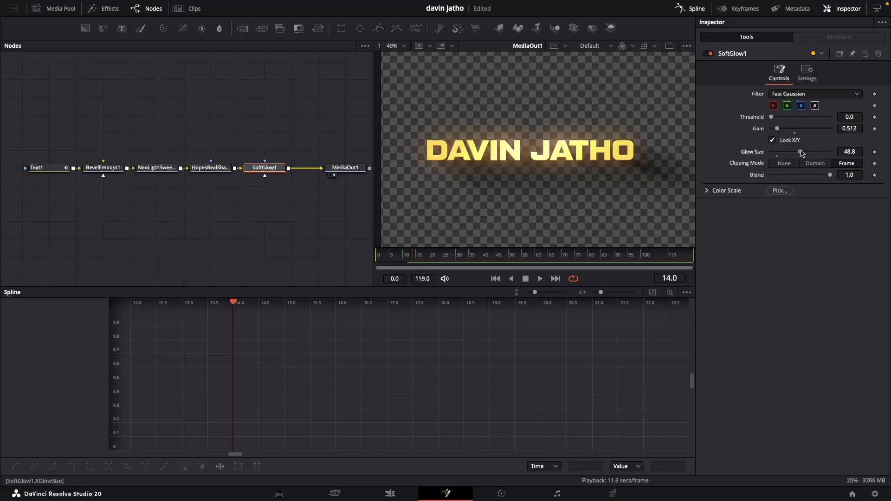
{"action": "scroll", "coordinate": [546, 141], "scroll_direction": "down", "scroll_amount": 3}
{"action": "scroll", "coordinate": [544, 141], "scroll_direction": "up", "scroll_amount": 2}
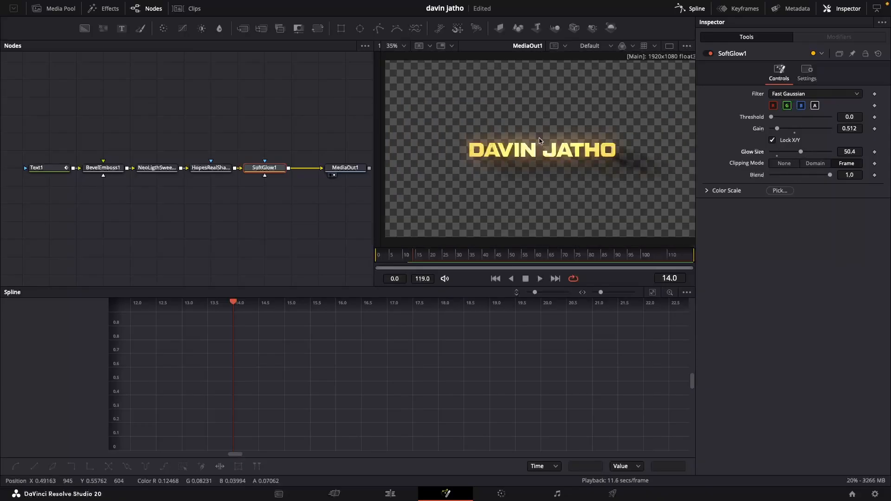
Return to the first frame and play the title with all the added effects.
{"action": "left_click_drag", "start_coordinate": [399, 255], "coordinate": [354, 251]}
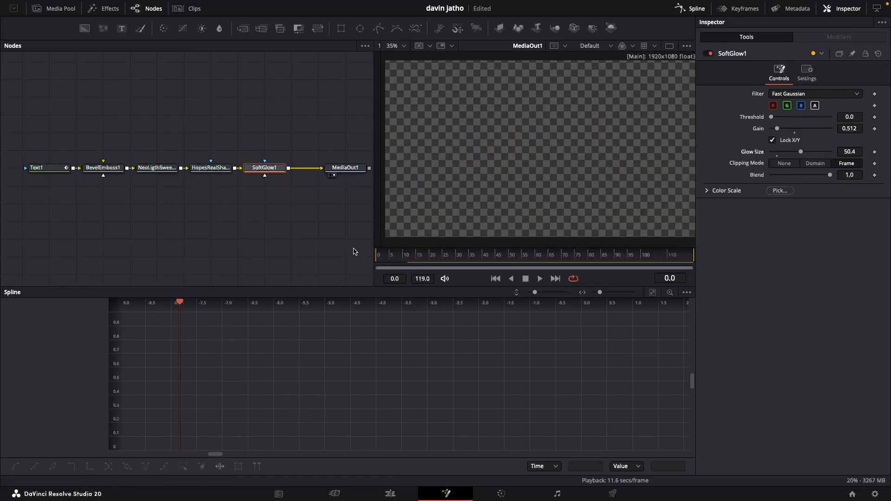
{"action": "key", "text": "space"}
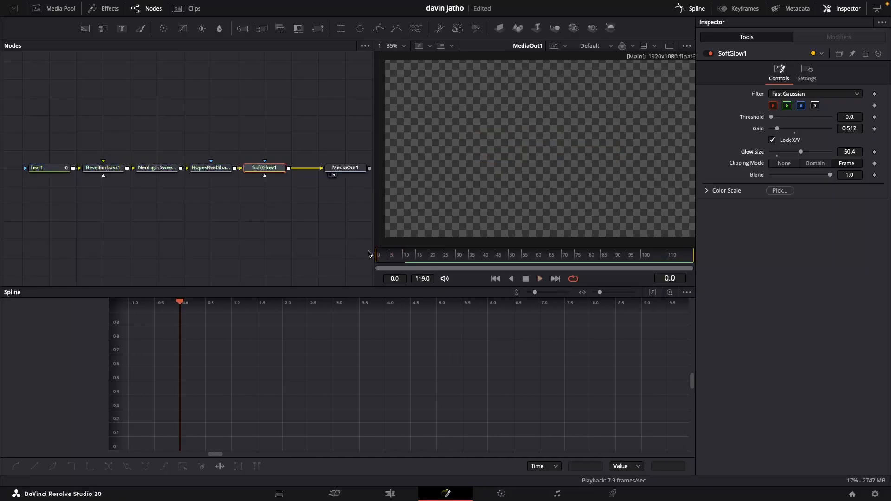
{"action": "key", "text": "space"}
{"action": "key", "text": "space"}
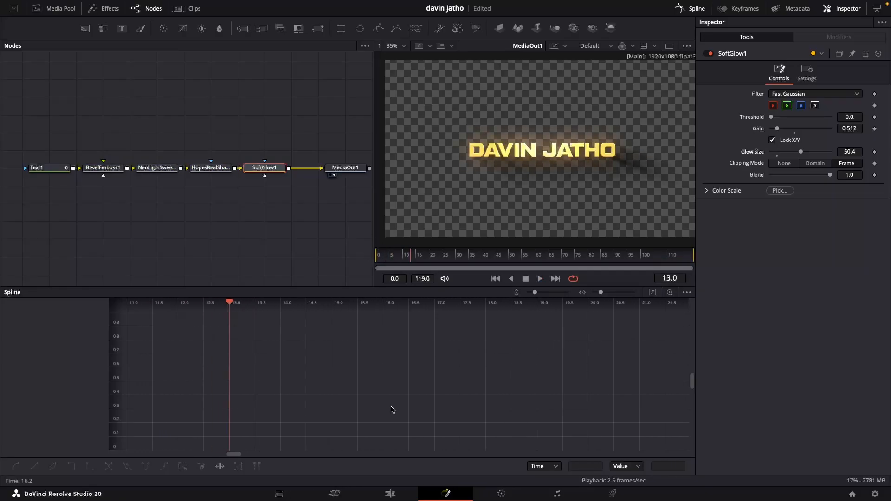
Switch to the Edit page and play the Fusion Composition from the start of the timeline.
{"action": "left_click", "coordinate": [391, 494]}
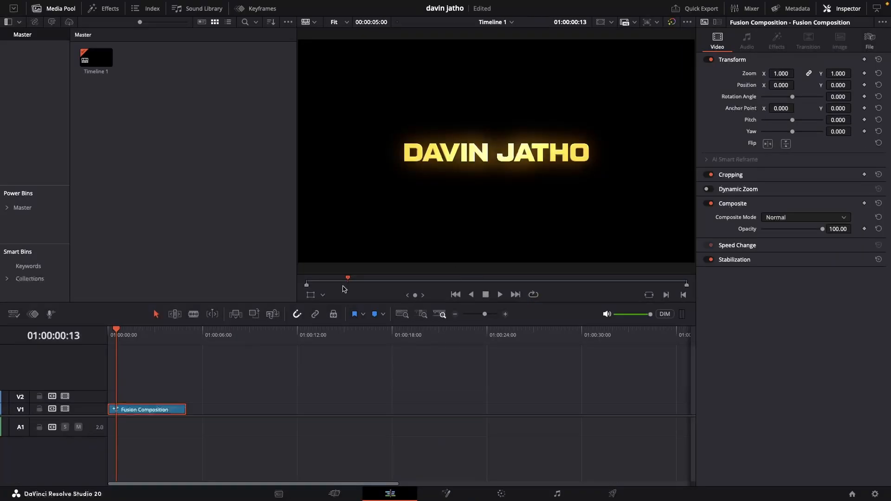
{"action": "left_click_drag", "start_coordinate": [122, 336], "coordinate": [85, 337]}
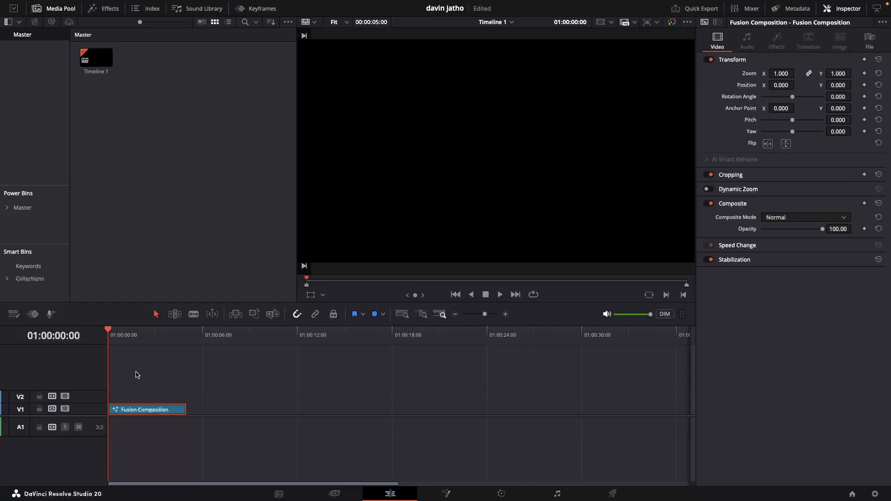
{"action": "key", "text": "space"}
{"action": "left_click_drag", "start_coordinate": [113, 331], "coordinate": [75, 335]}
{"action": "key", "text": "space"}
{"action": "key", "text": "space"}
{"action": "key", "text": "space"}
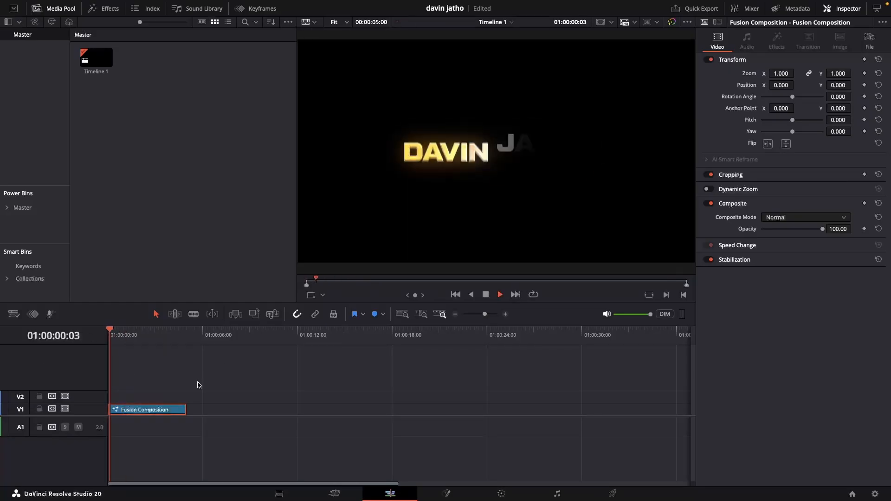